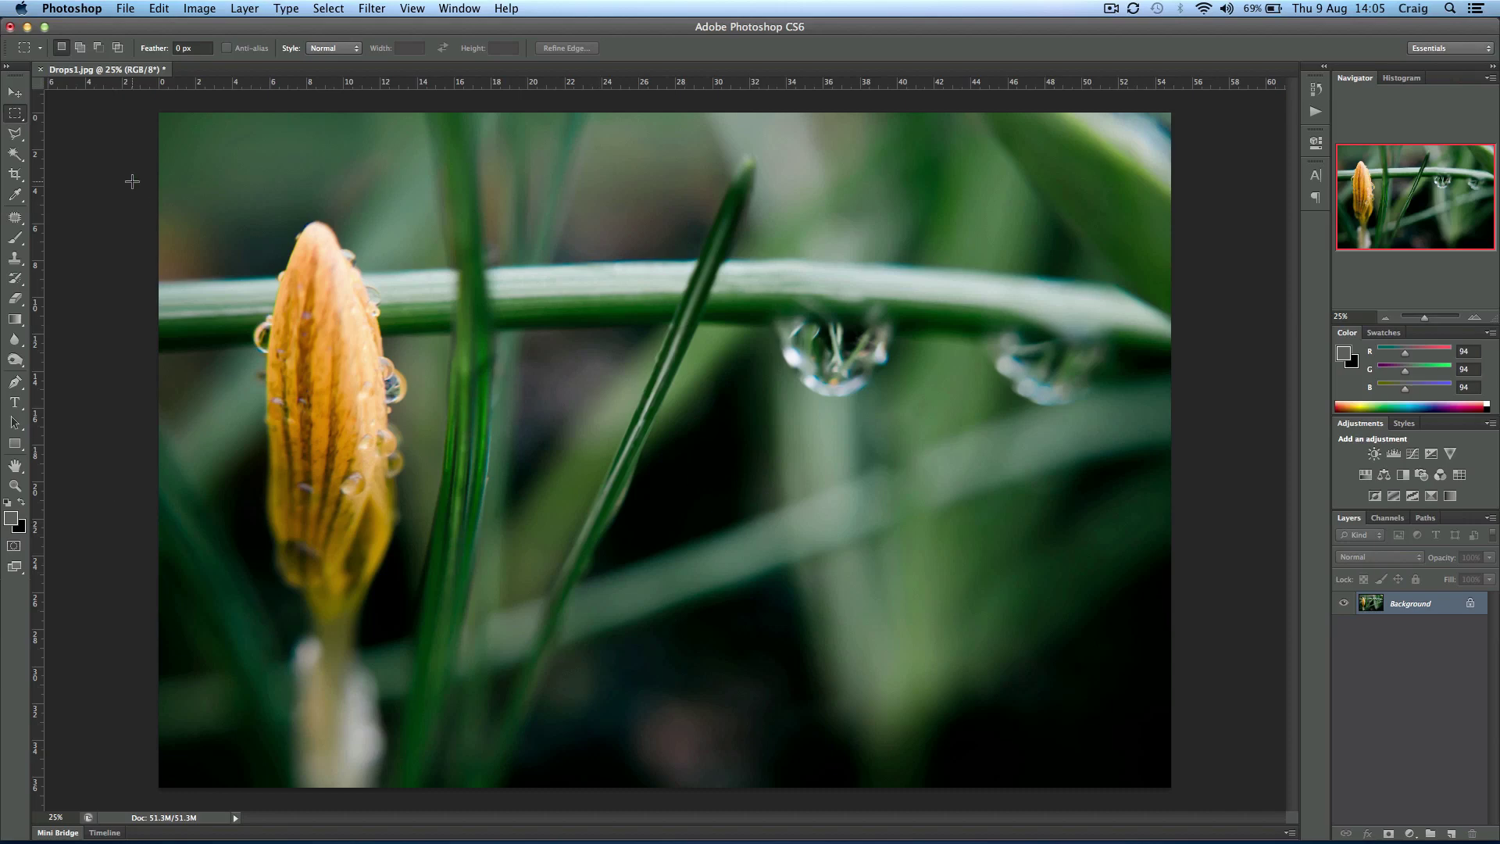
Apply Levels to the photo with output levels narrowed to 58 and 191
click(15, 92)
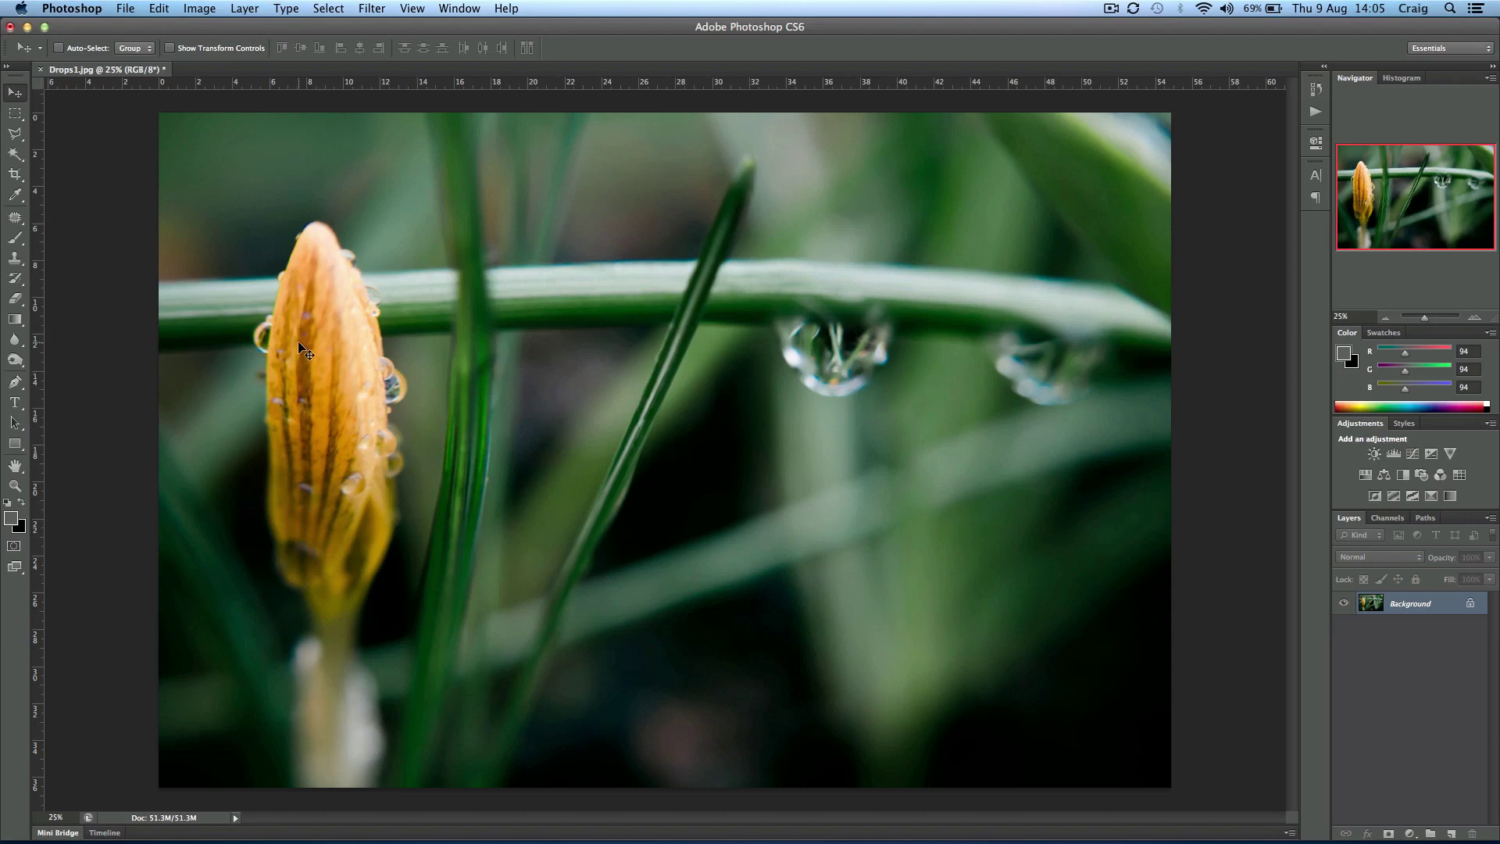
click(213, 9)
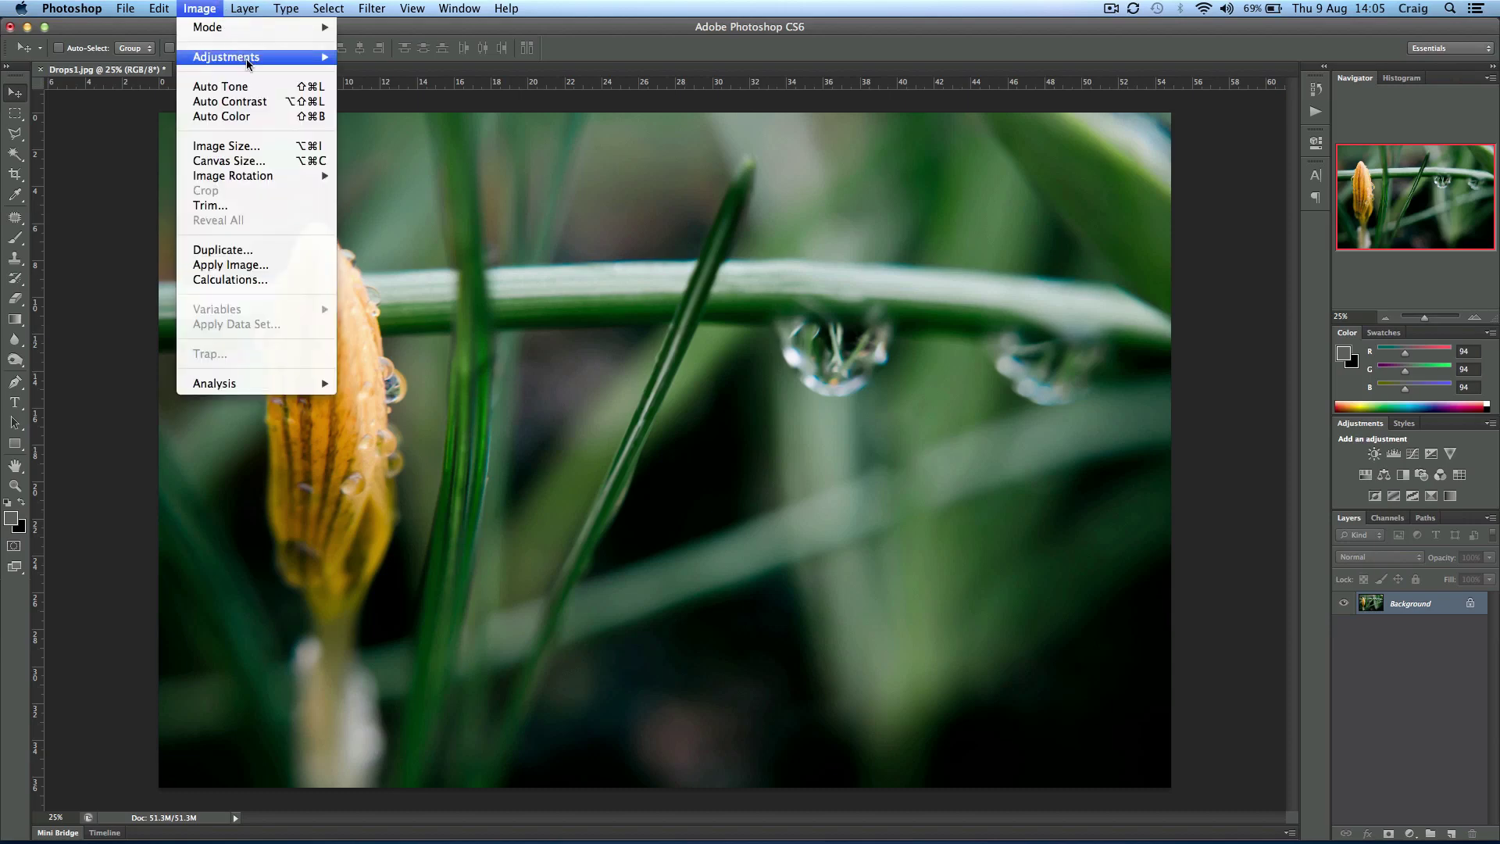
mouse_move(223, 57)
click(392, 76)
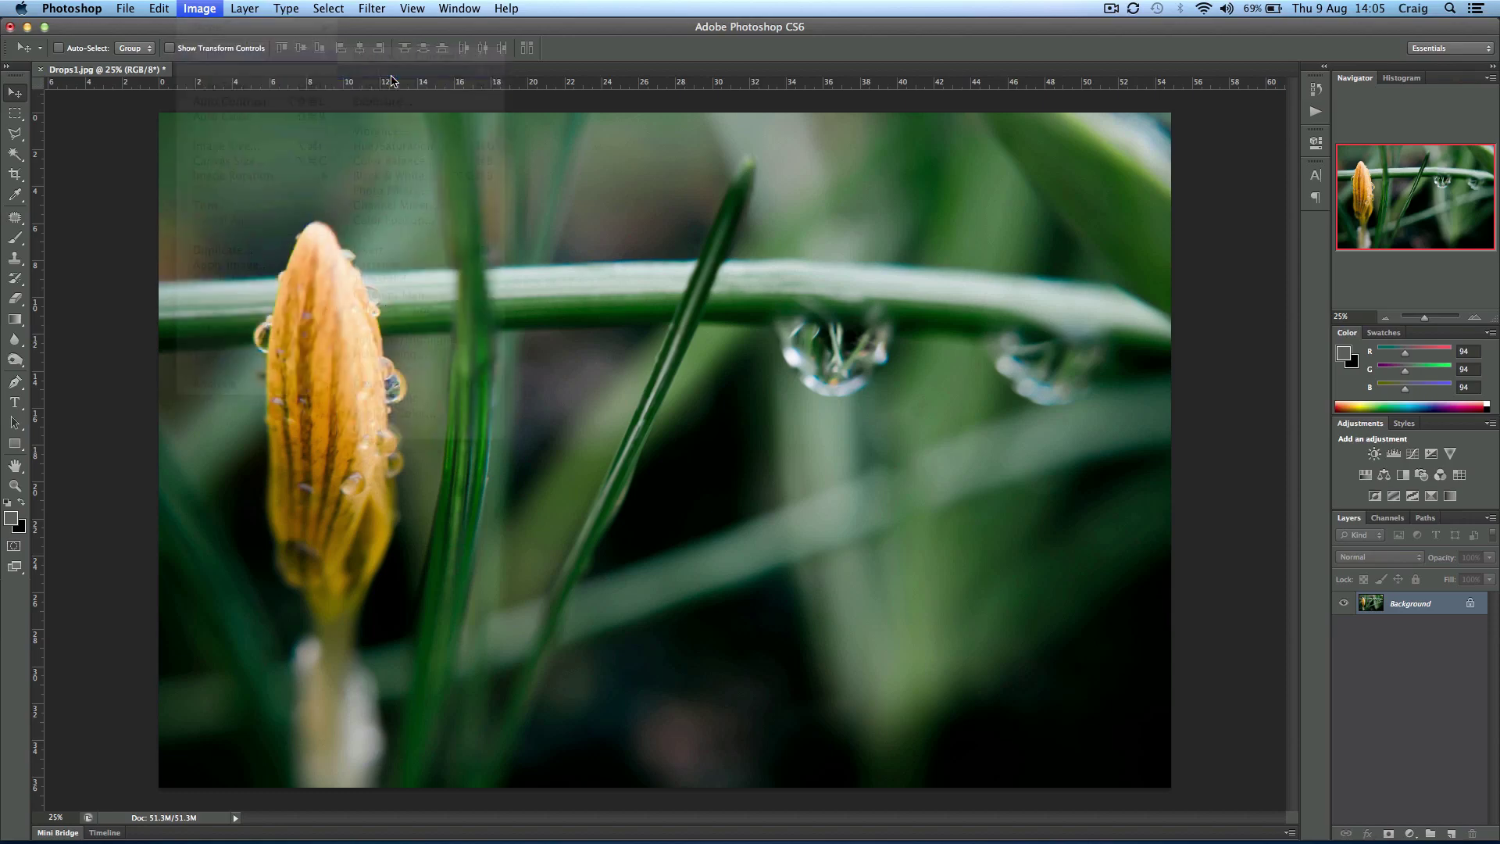
drag(655, 304, 710, 307)
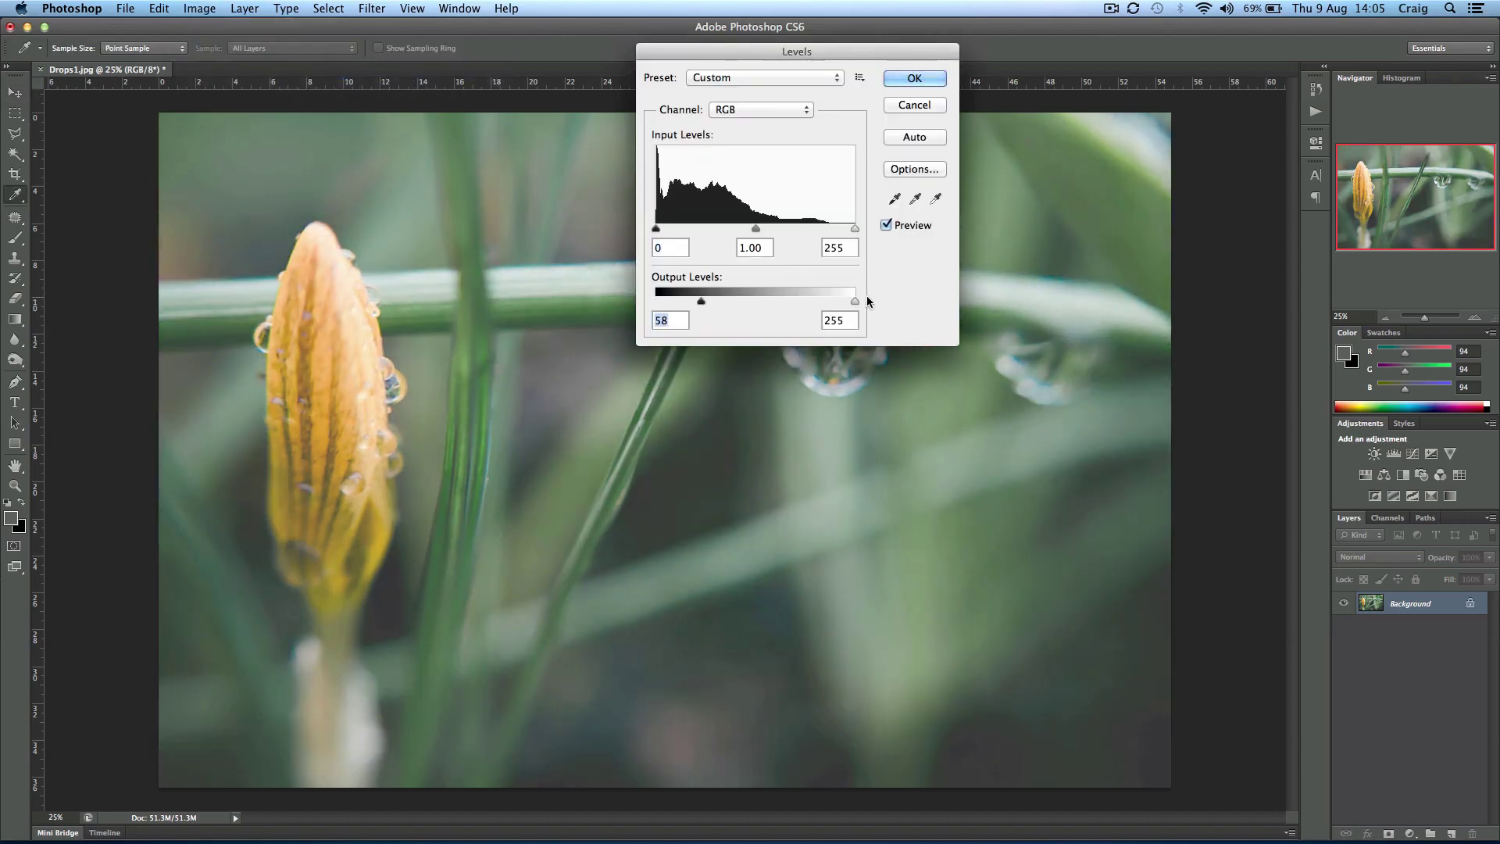
drag(855, 301, 804, 304)
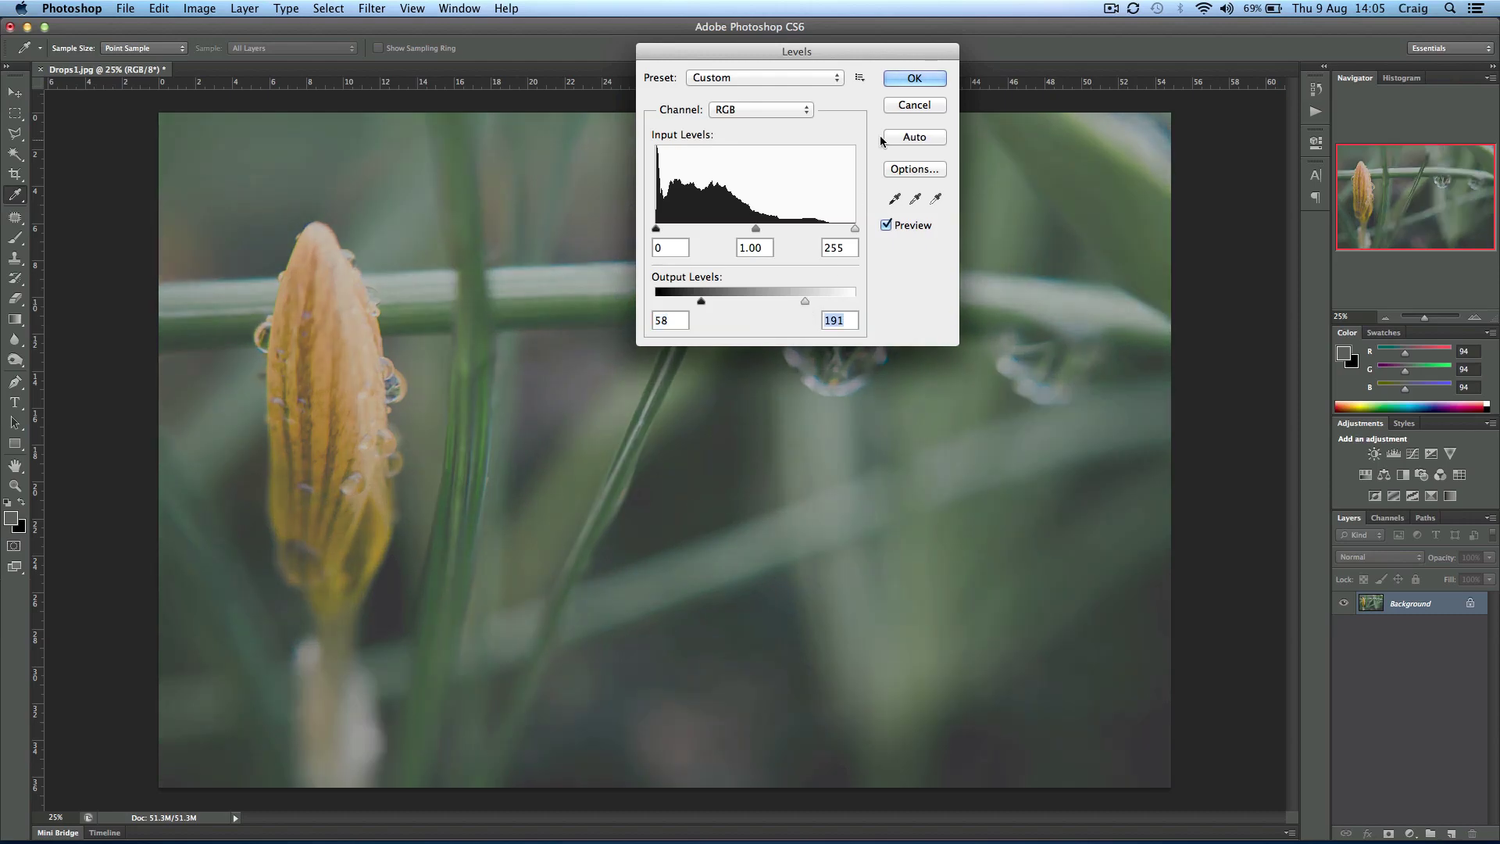
click(904, 81)
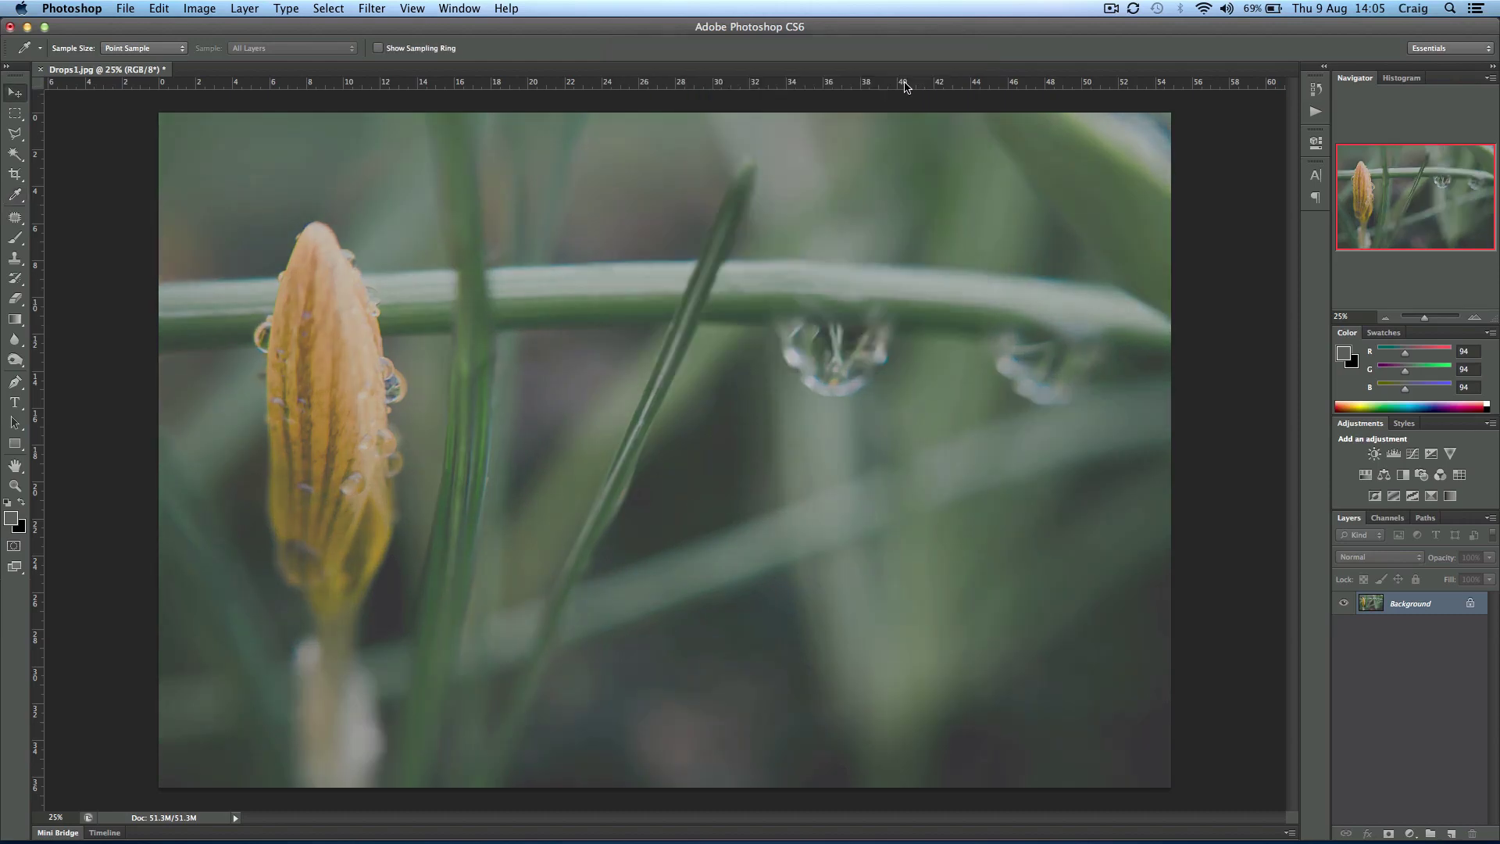
Apply Hue/Saturation with Saturation -100 to make the photo greyscale
click(200, 8)
mouse_move(221, 58)
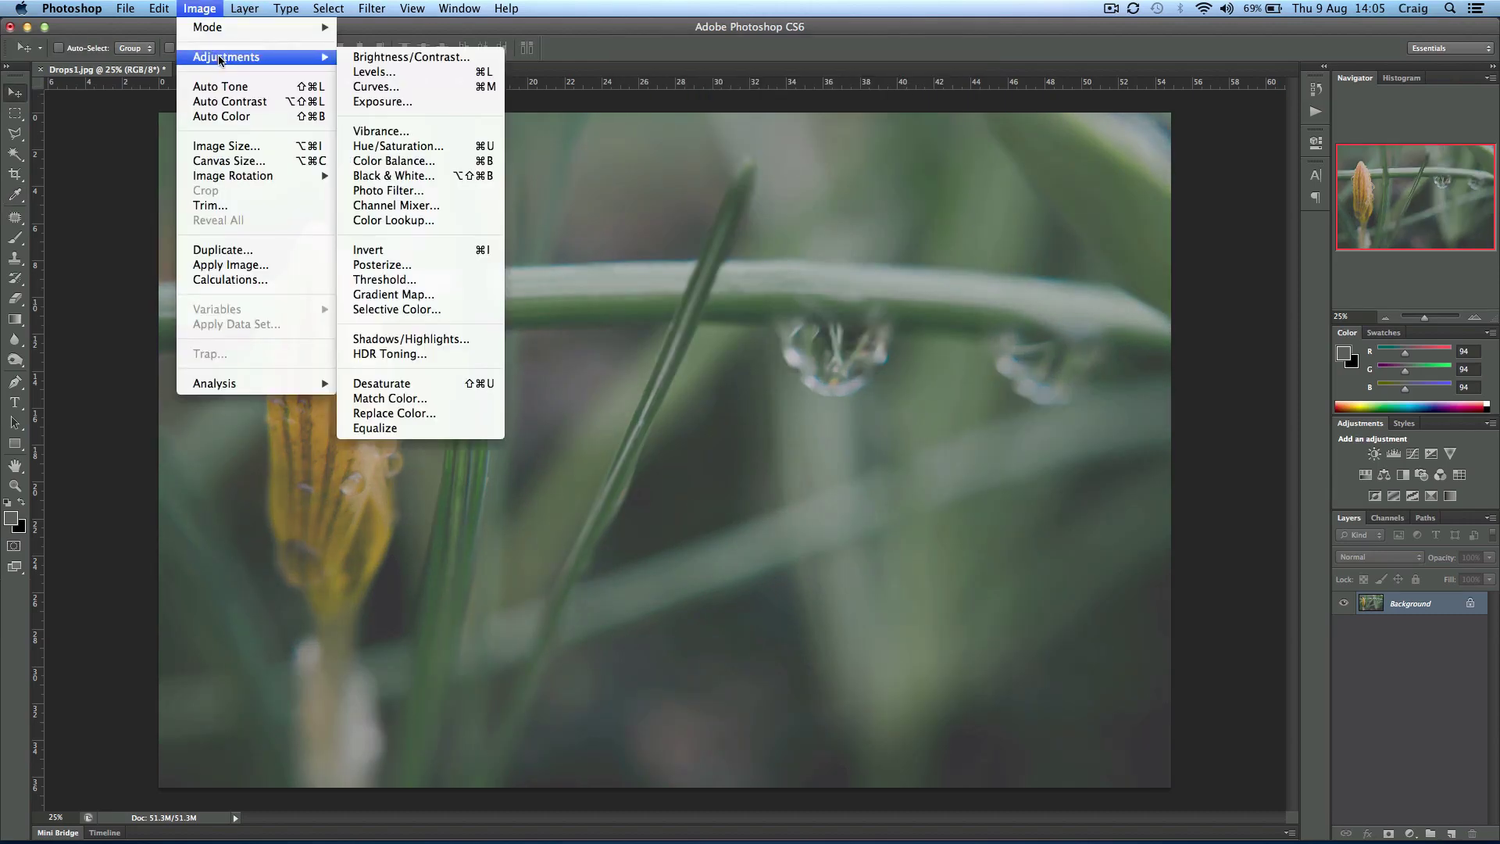
click(410, 148)
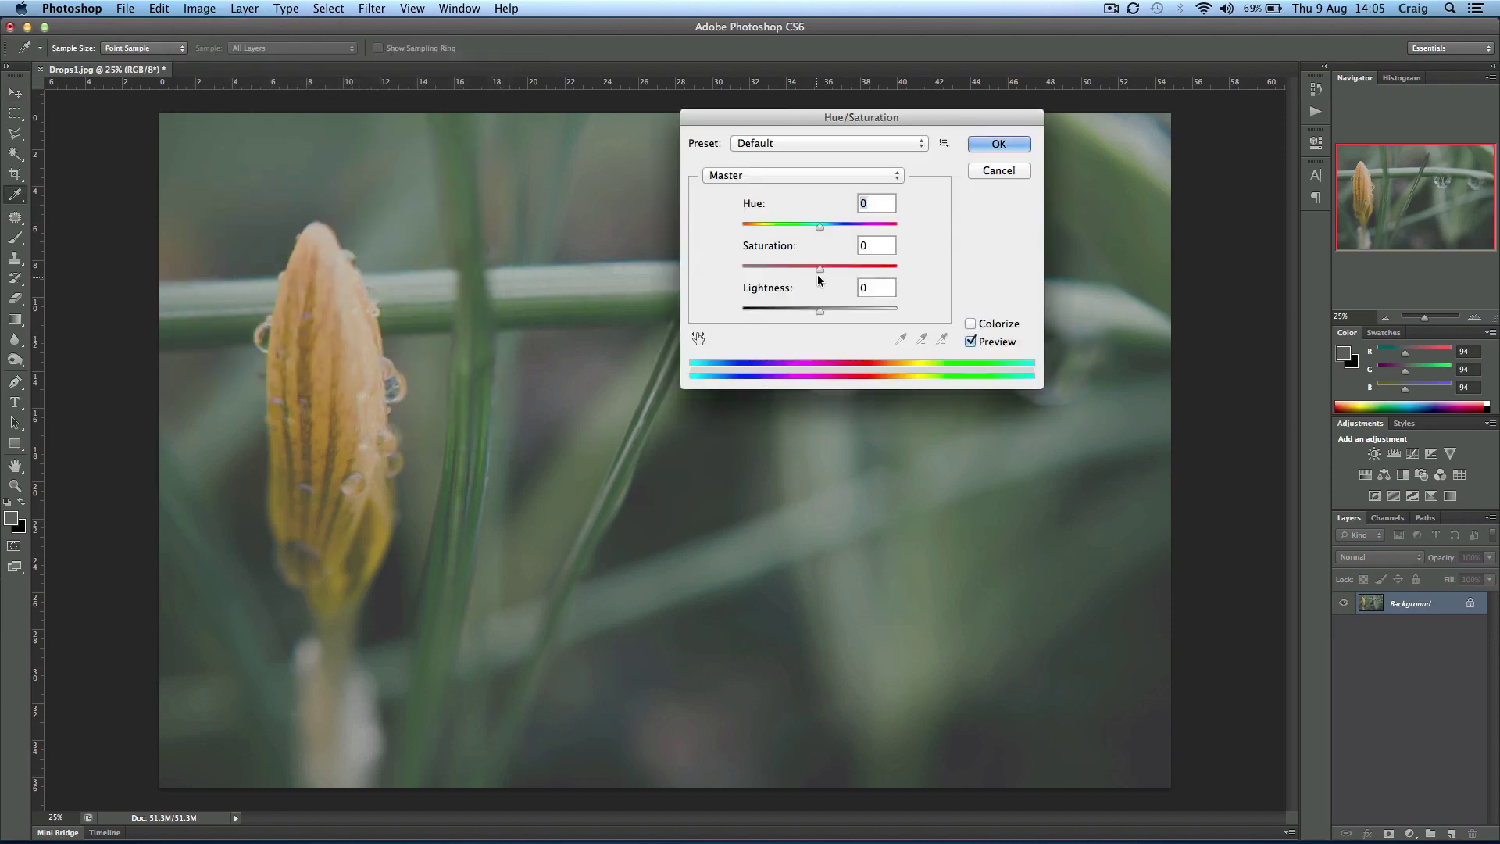
drag(818, 276, 726, 273)
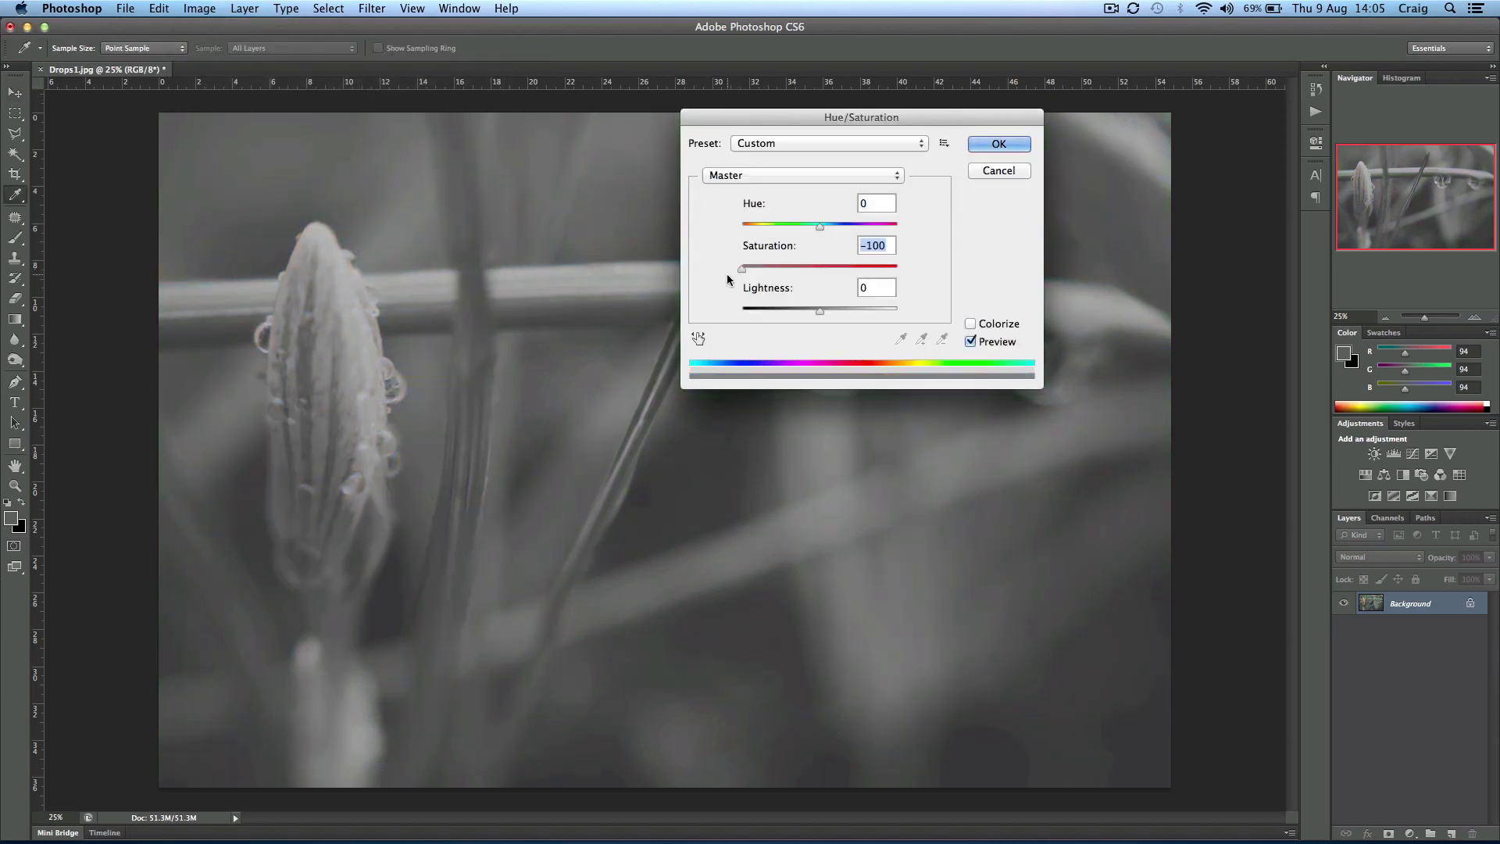
click(998, 143)
key(v)
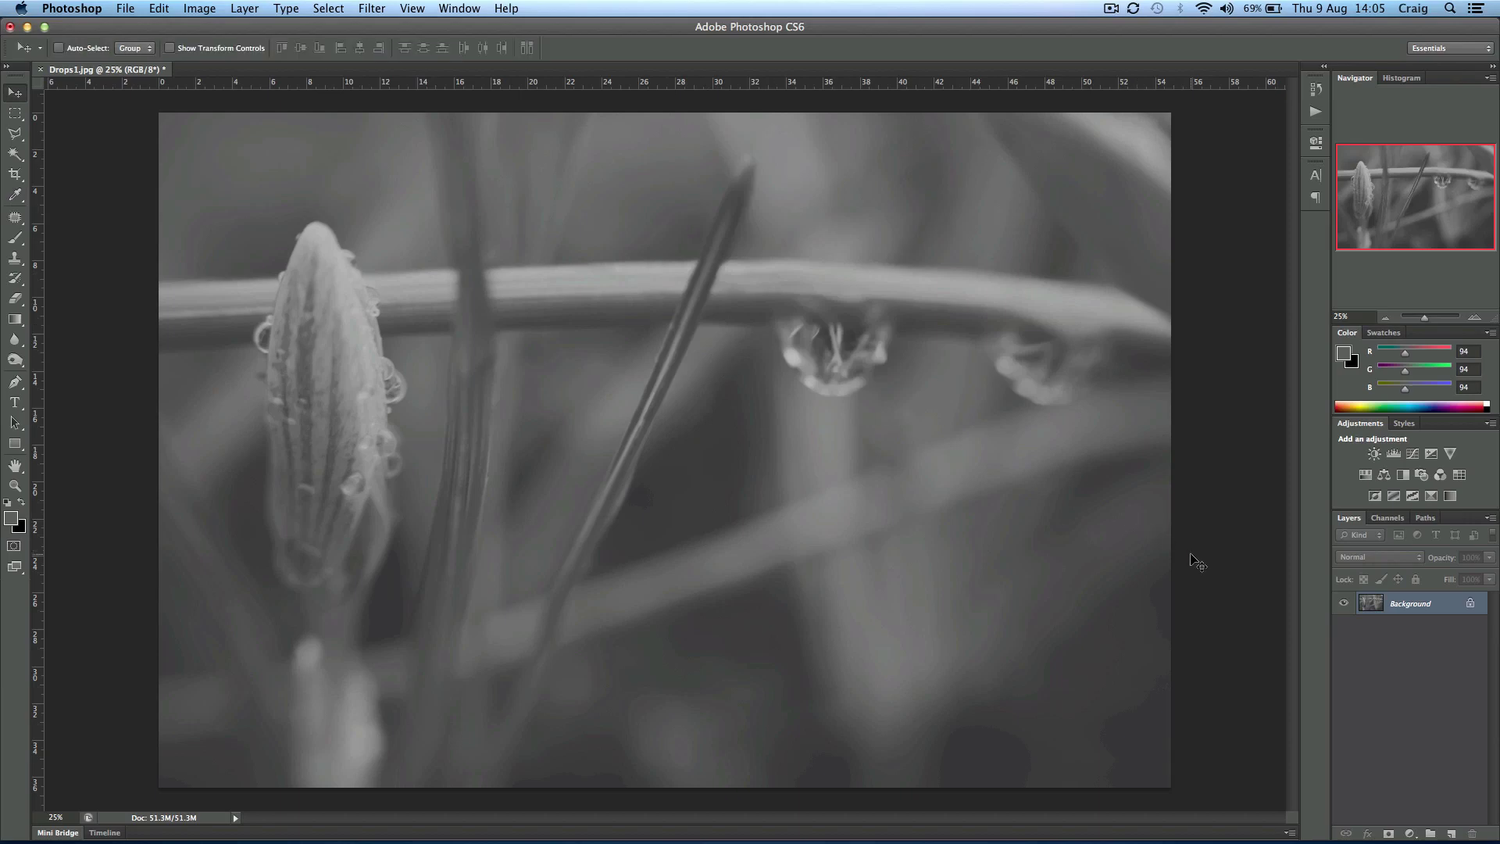
Reopen Hue/Saturation, test raising the saturation, then close it without applying
click(200, 9)
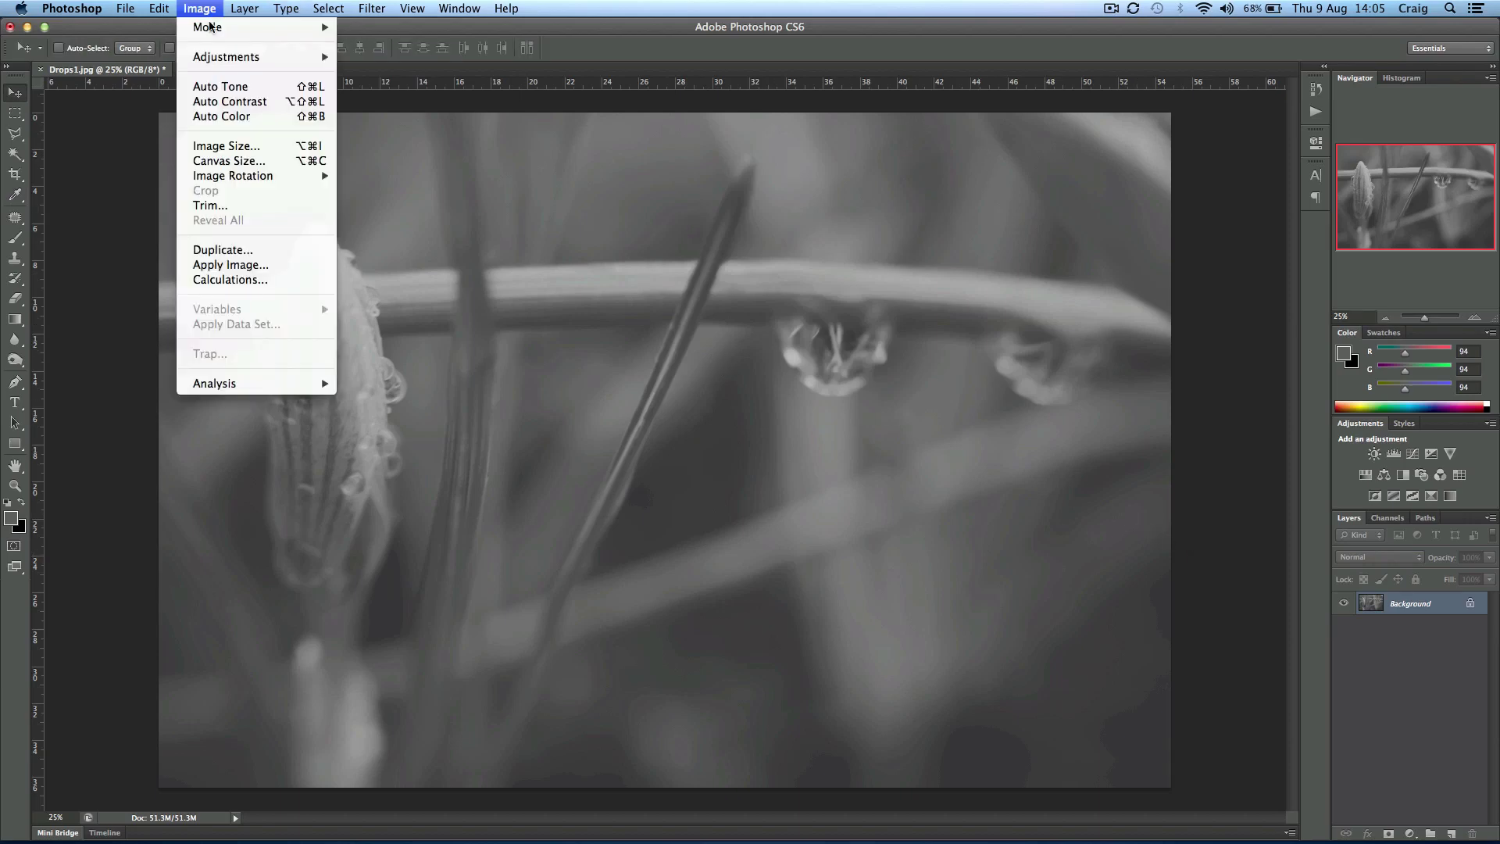
mouse_move(232, 60)
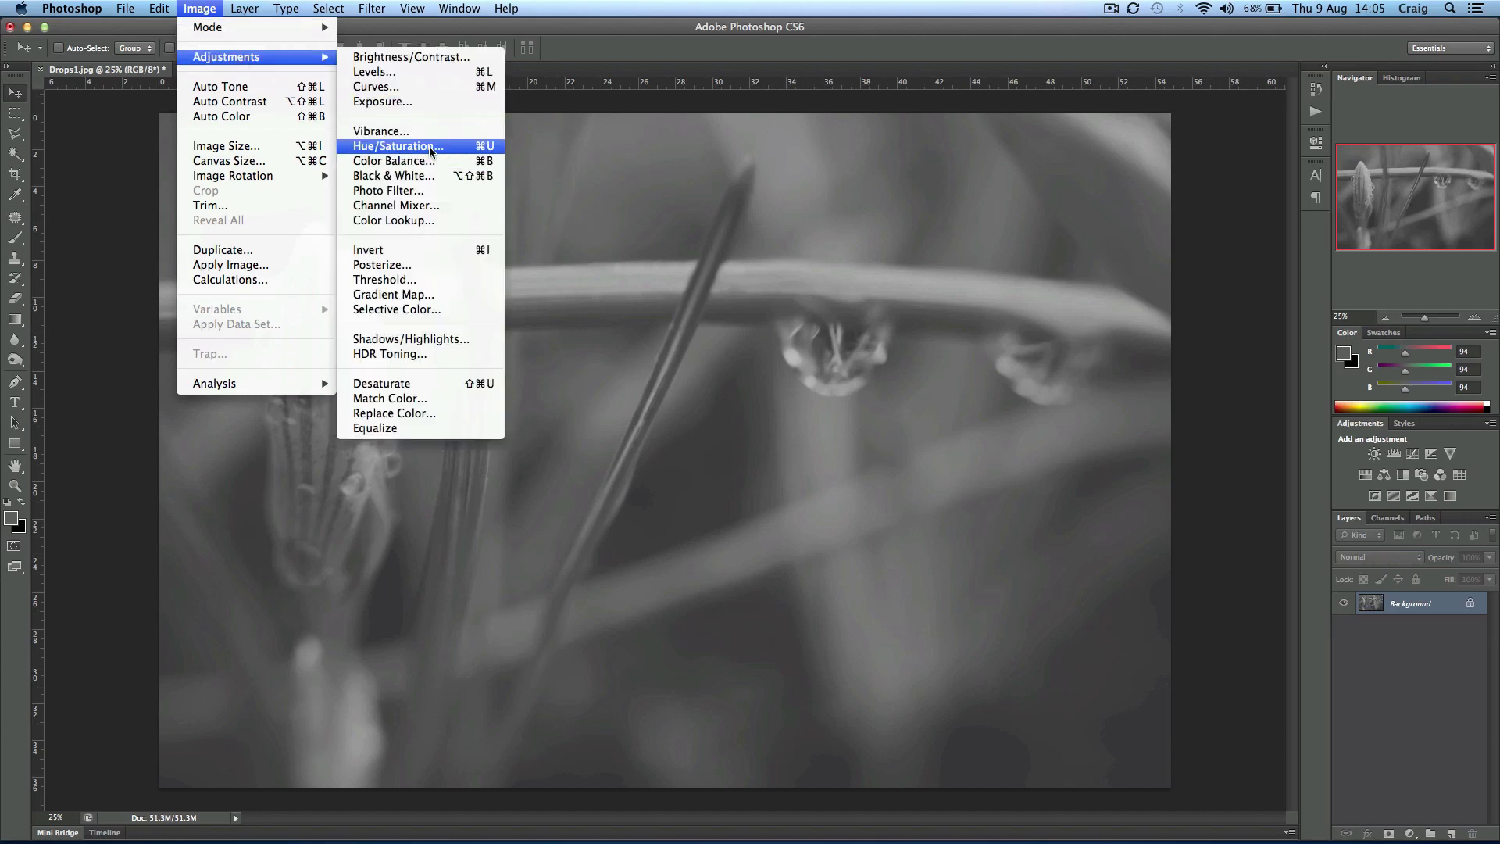
click(631, 349)
mouse_move(820, 267)
mouse_down()
mouse_move(884, 272)
mouse_move(822, 273)
mouse_up()
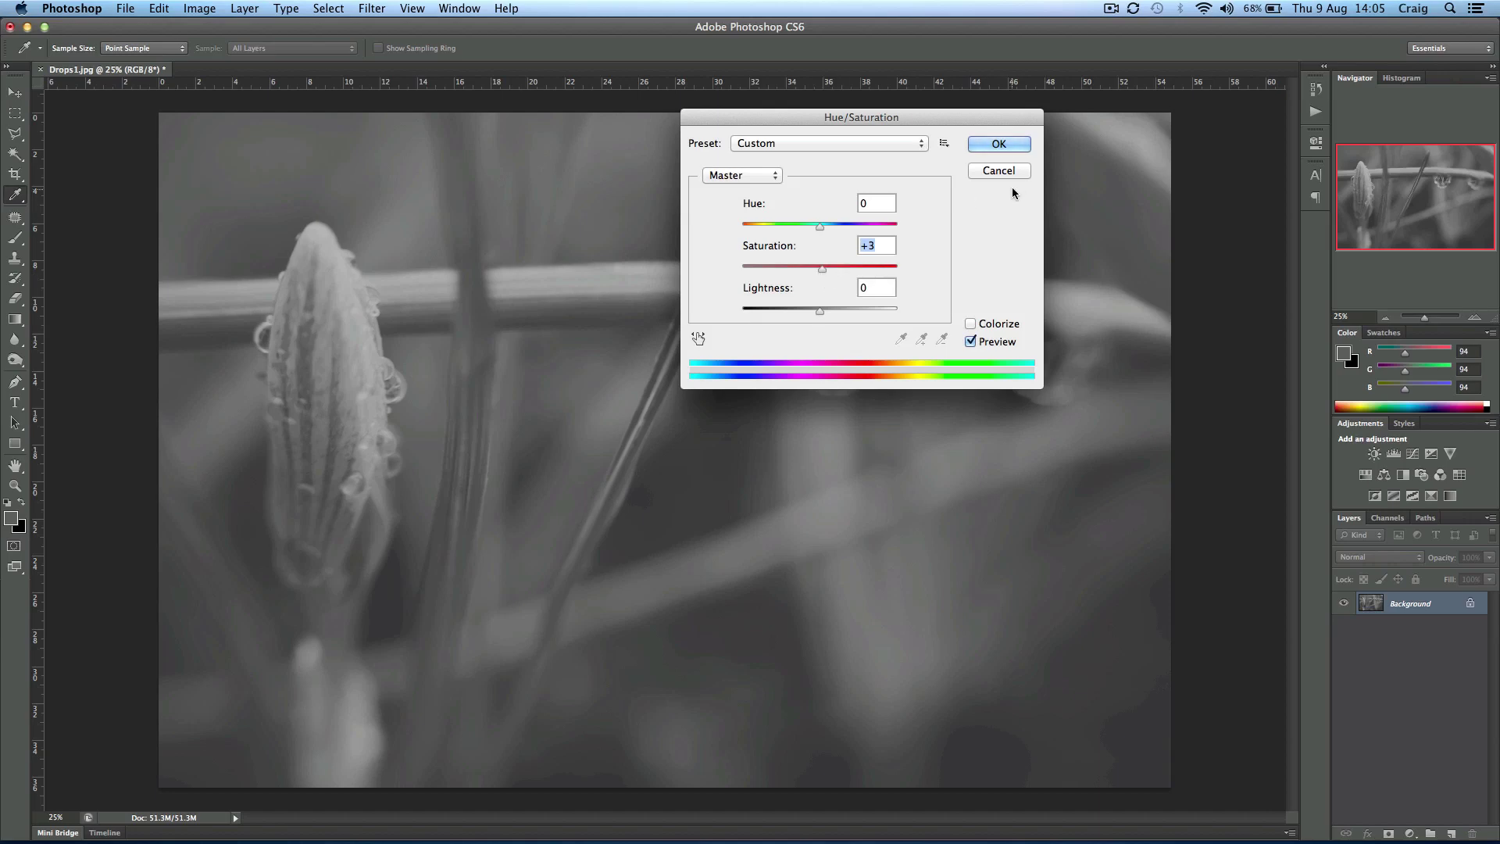
click(1020, 169)
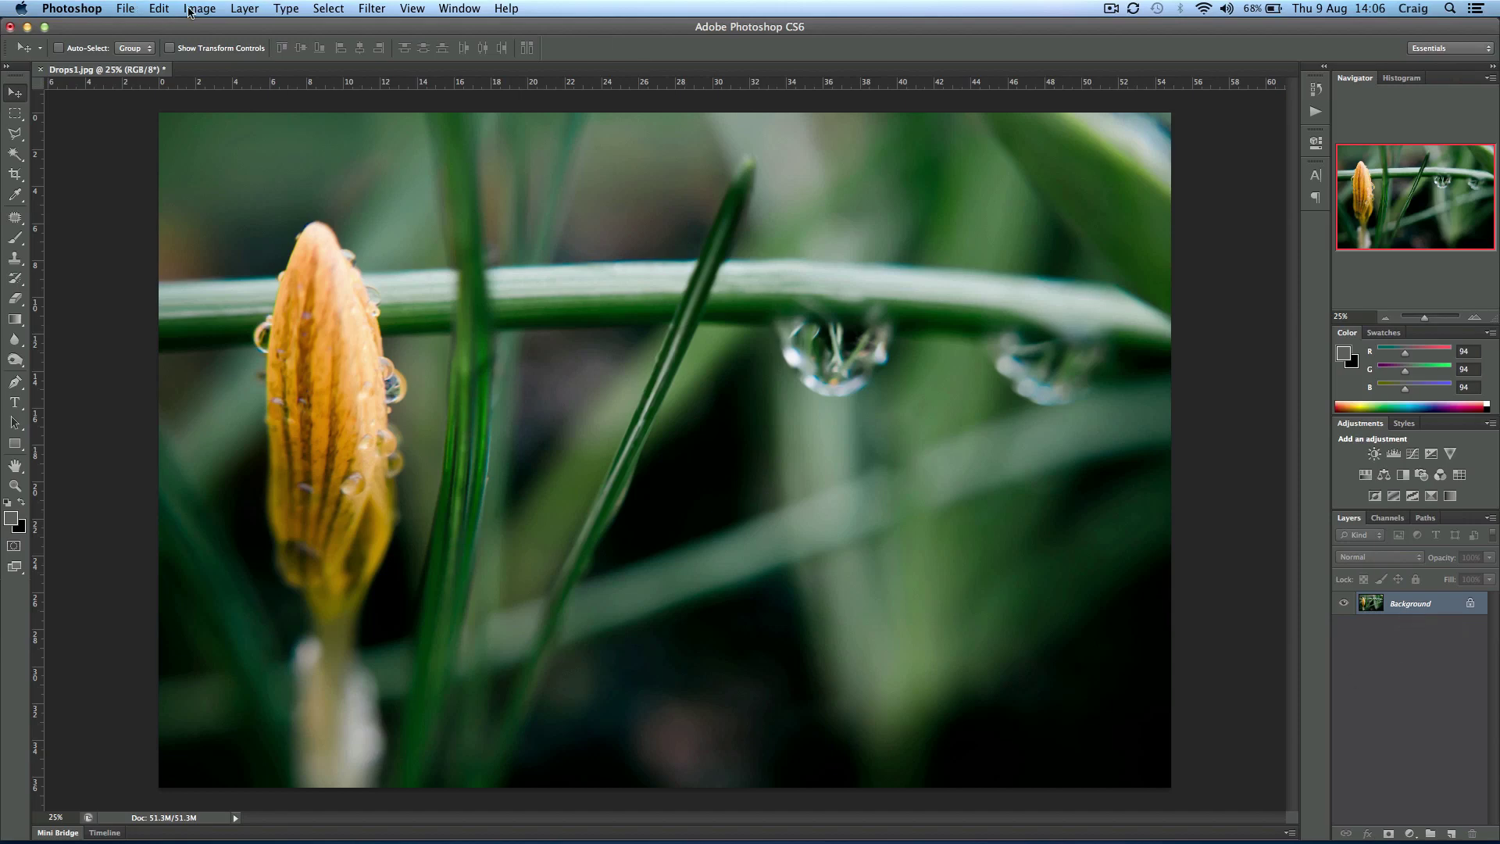
Add a Levels adjustment layer with output levels 38 and 188
click(190, 11)
mouse_move(297, 162)
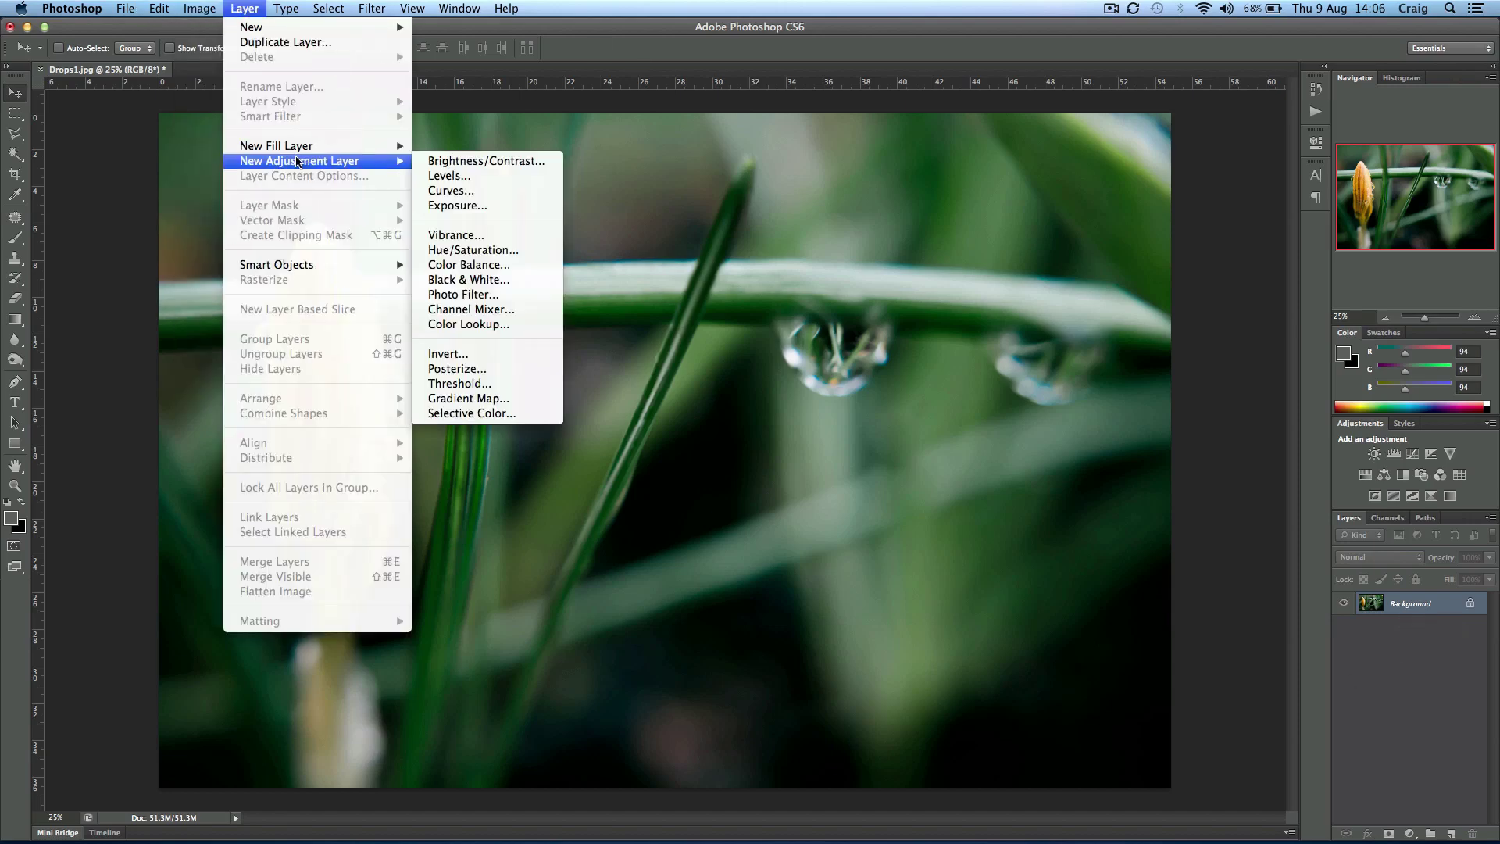
key(Escape)
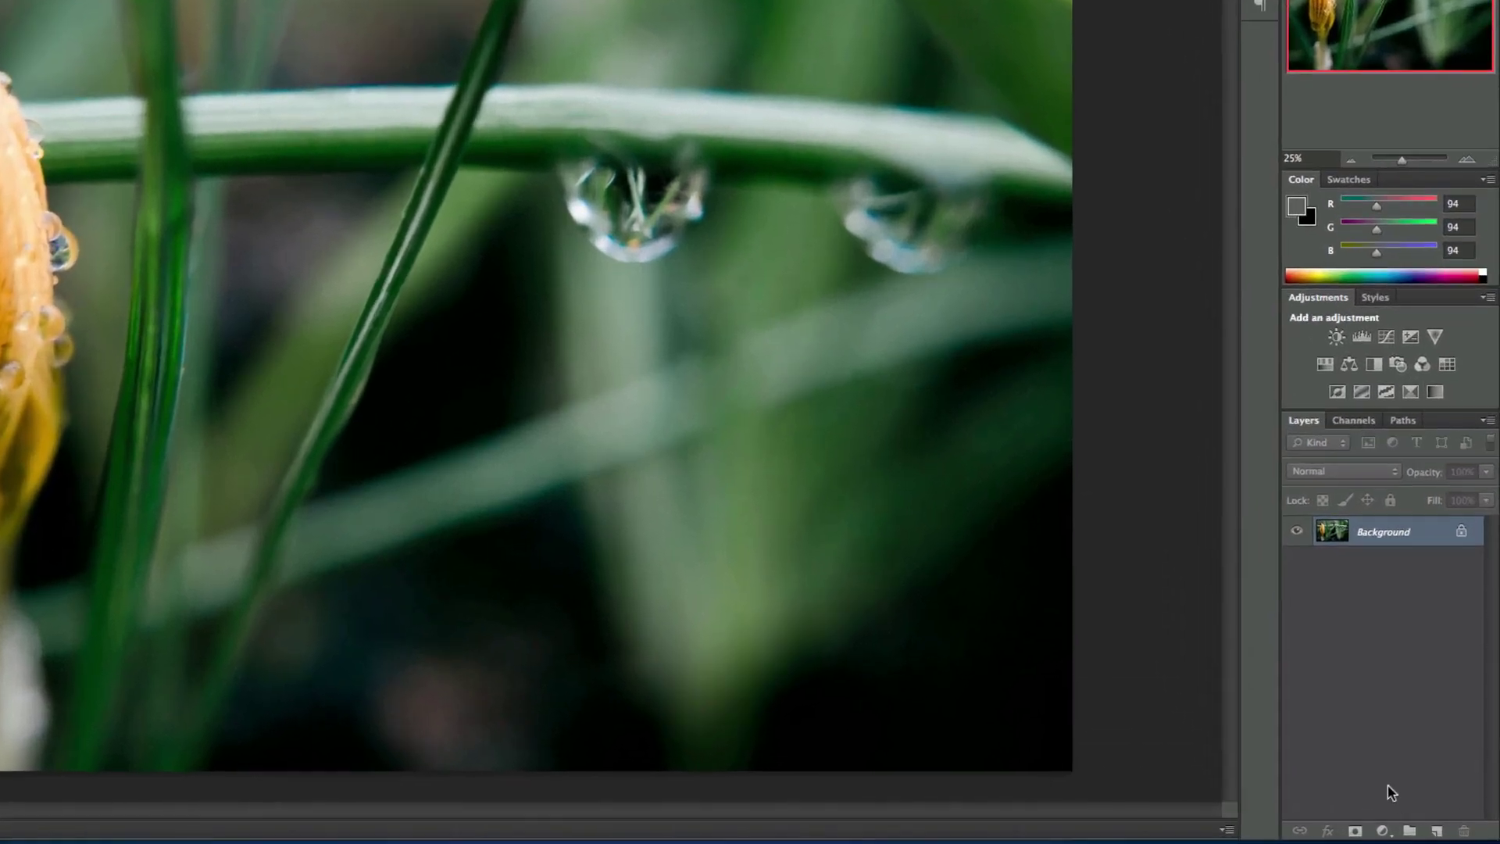
click(1384, 830)
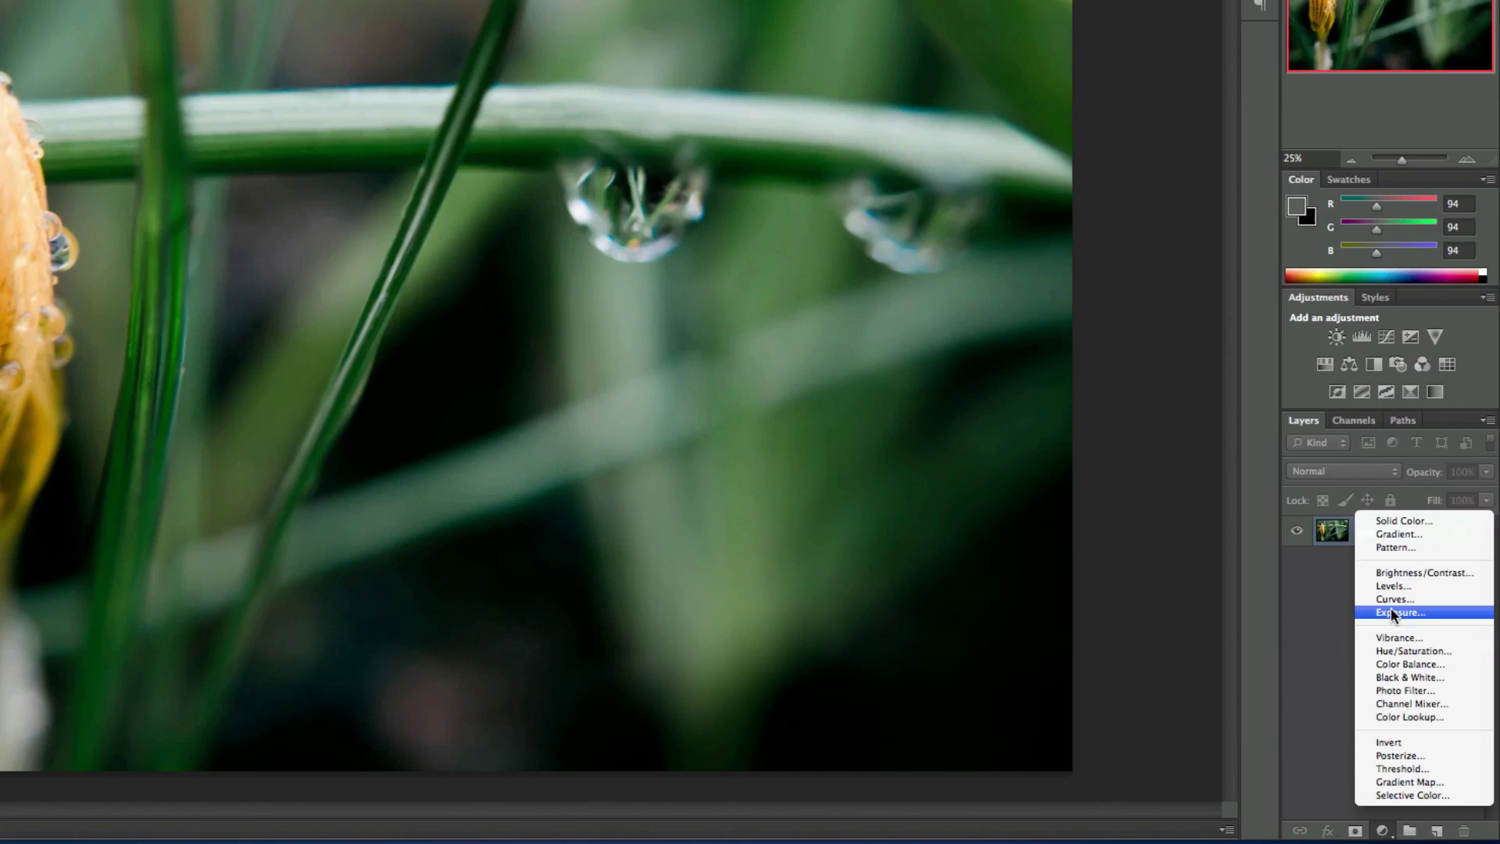
click(1391, 586)
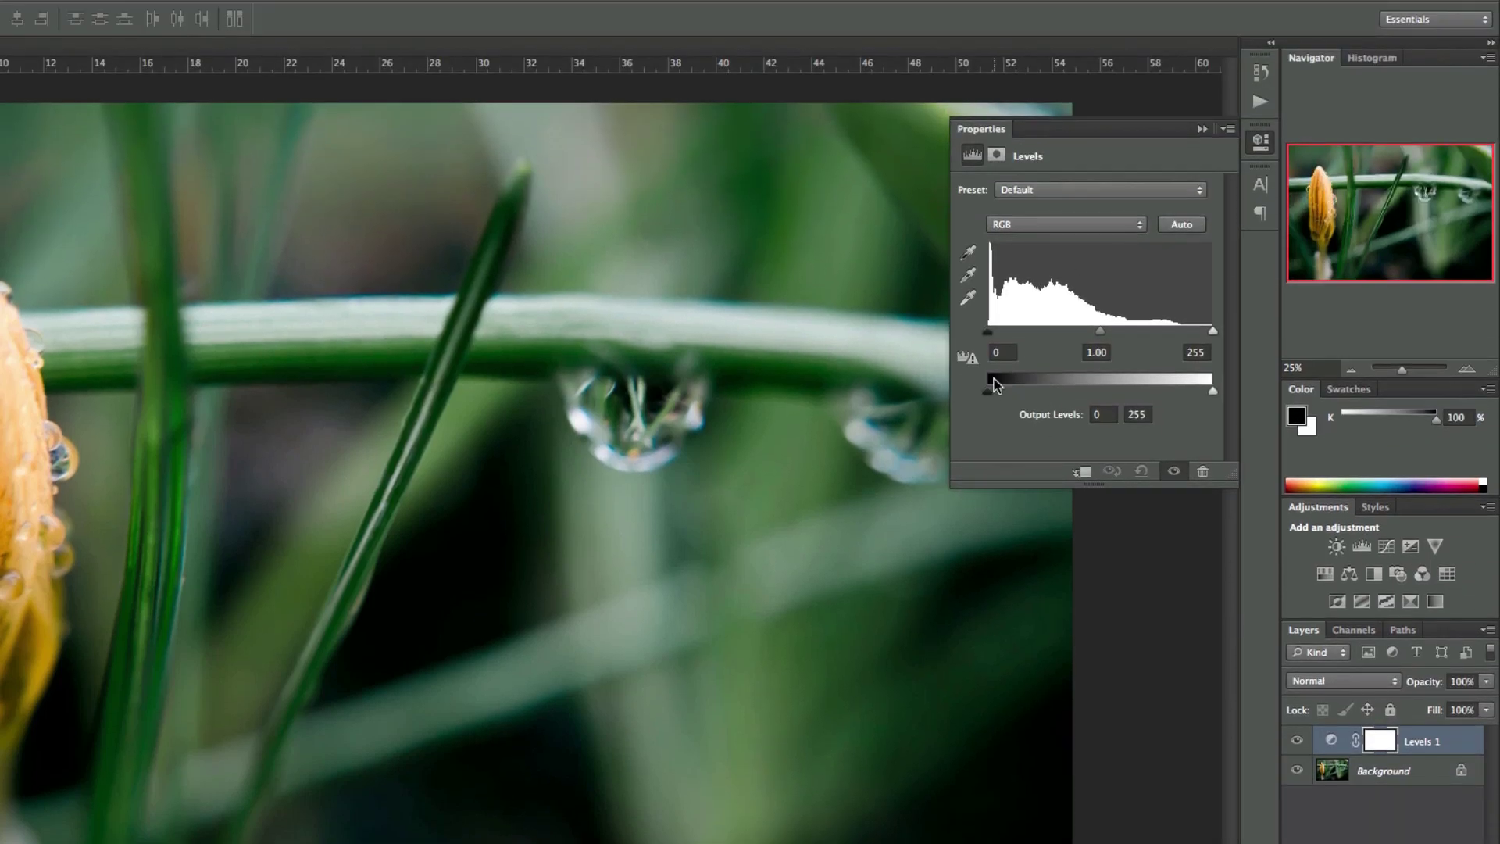
drag(988, 394, 1020, 393)
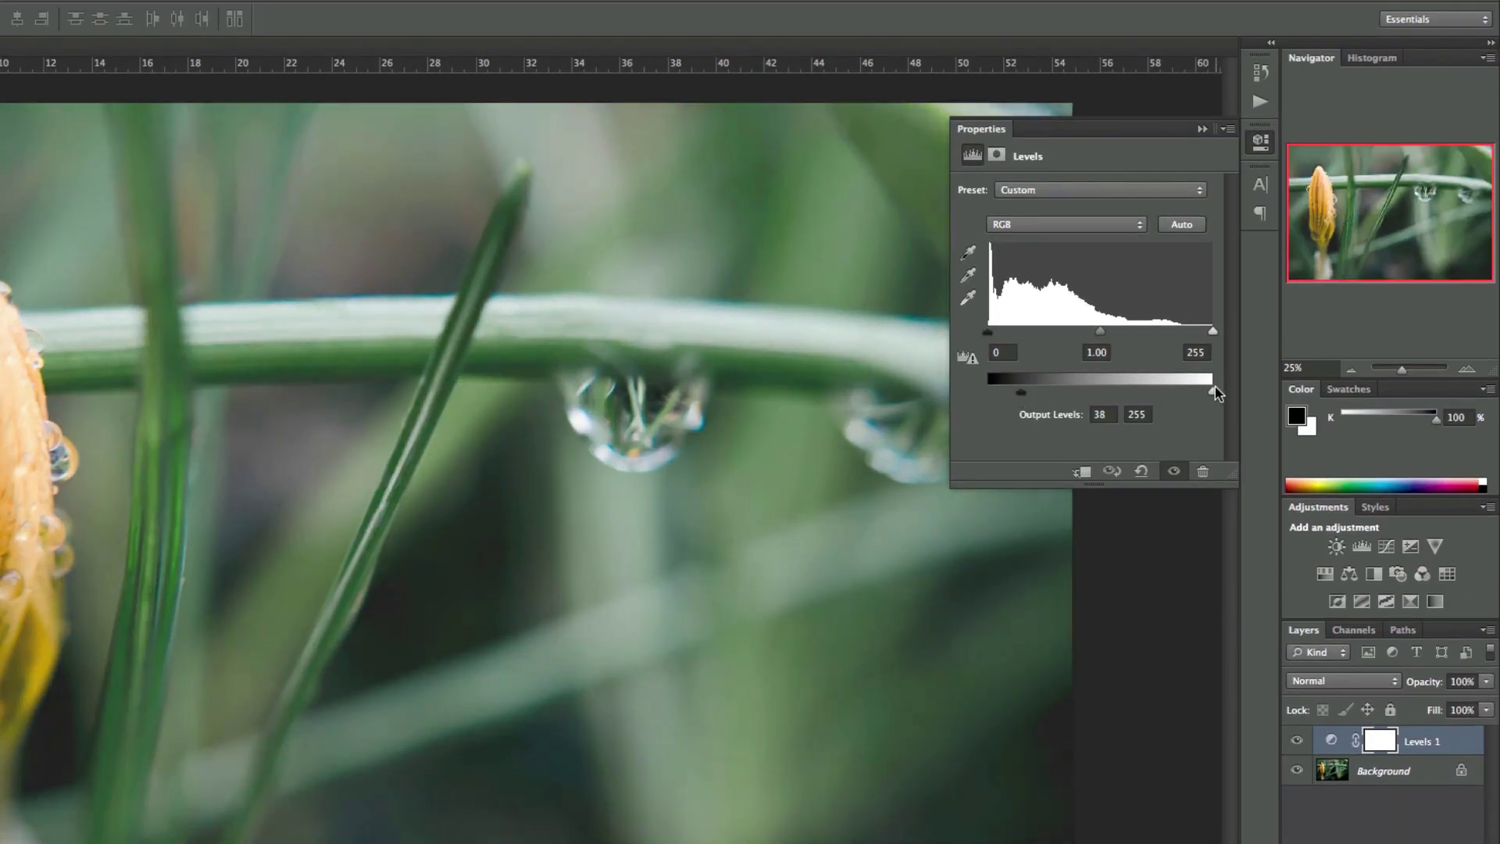
drag(1216, 391, 1157, 402)
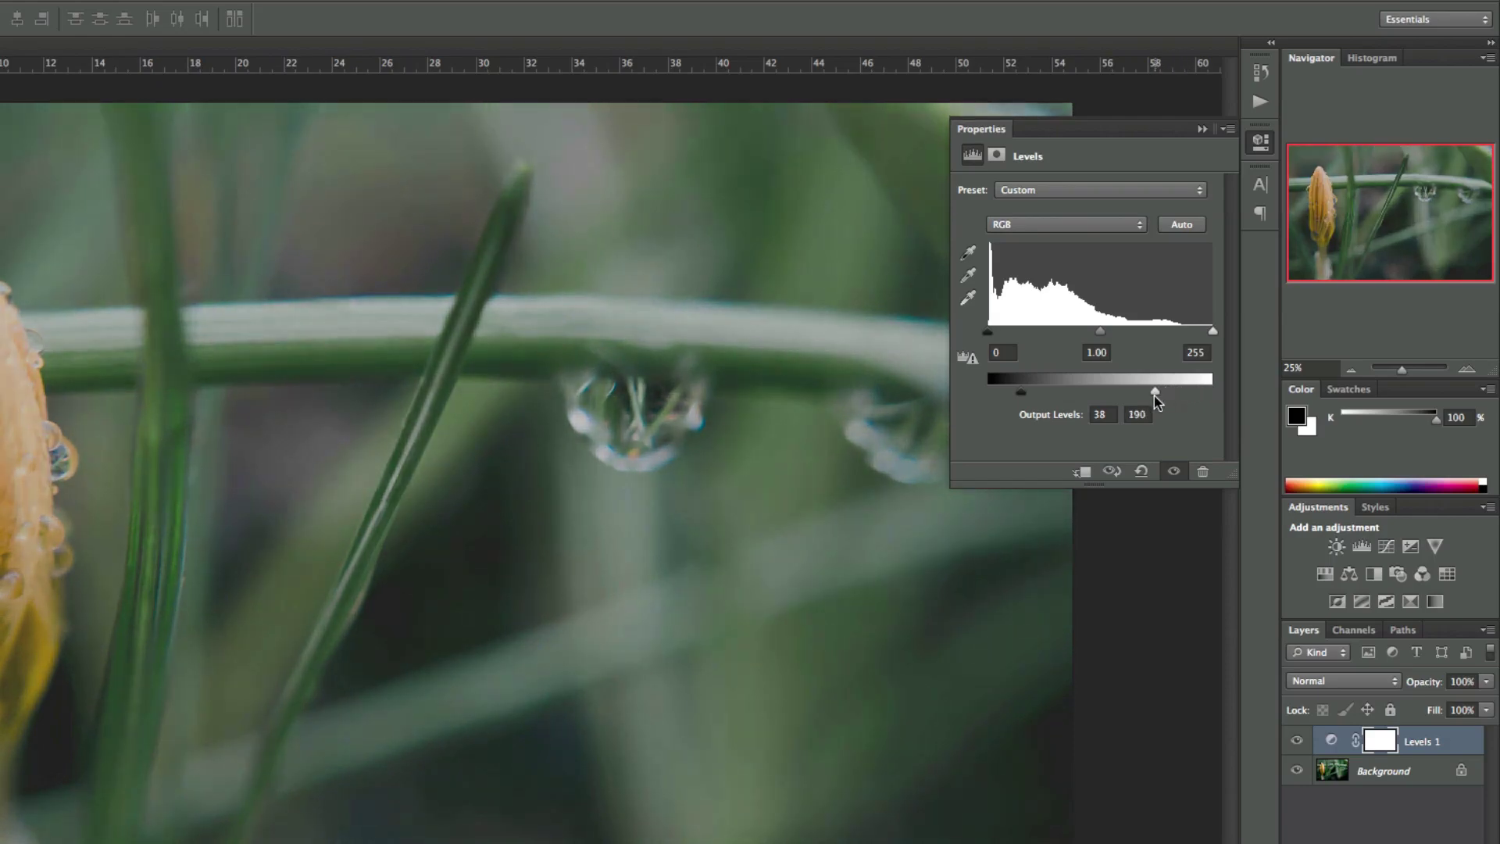
click(1200, 130)
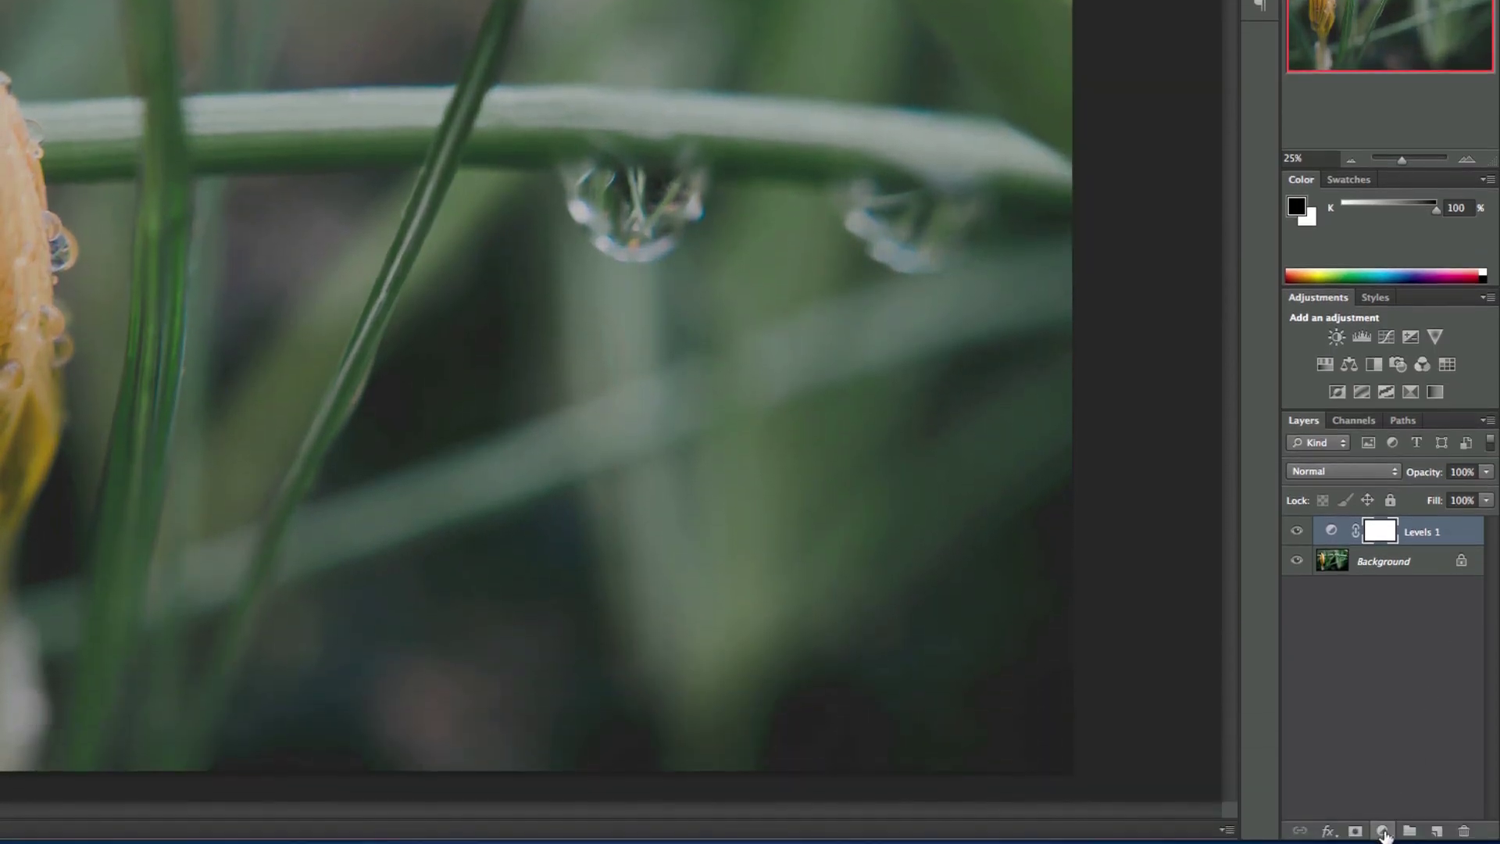
Add a Hue/Saturation adjustment layer with Saturation -100
click(1383, 833)
click(1270, 521)
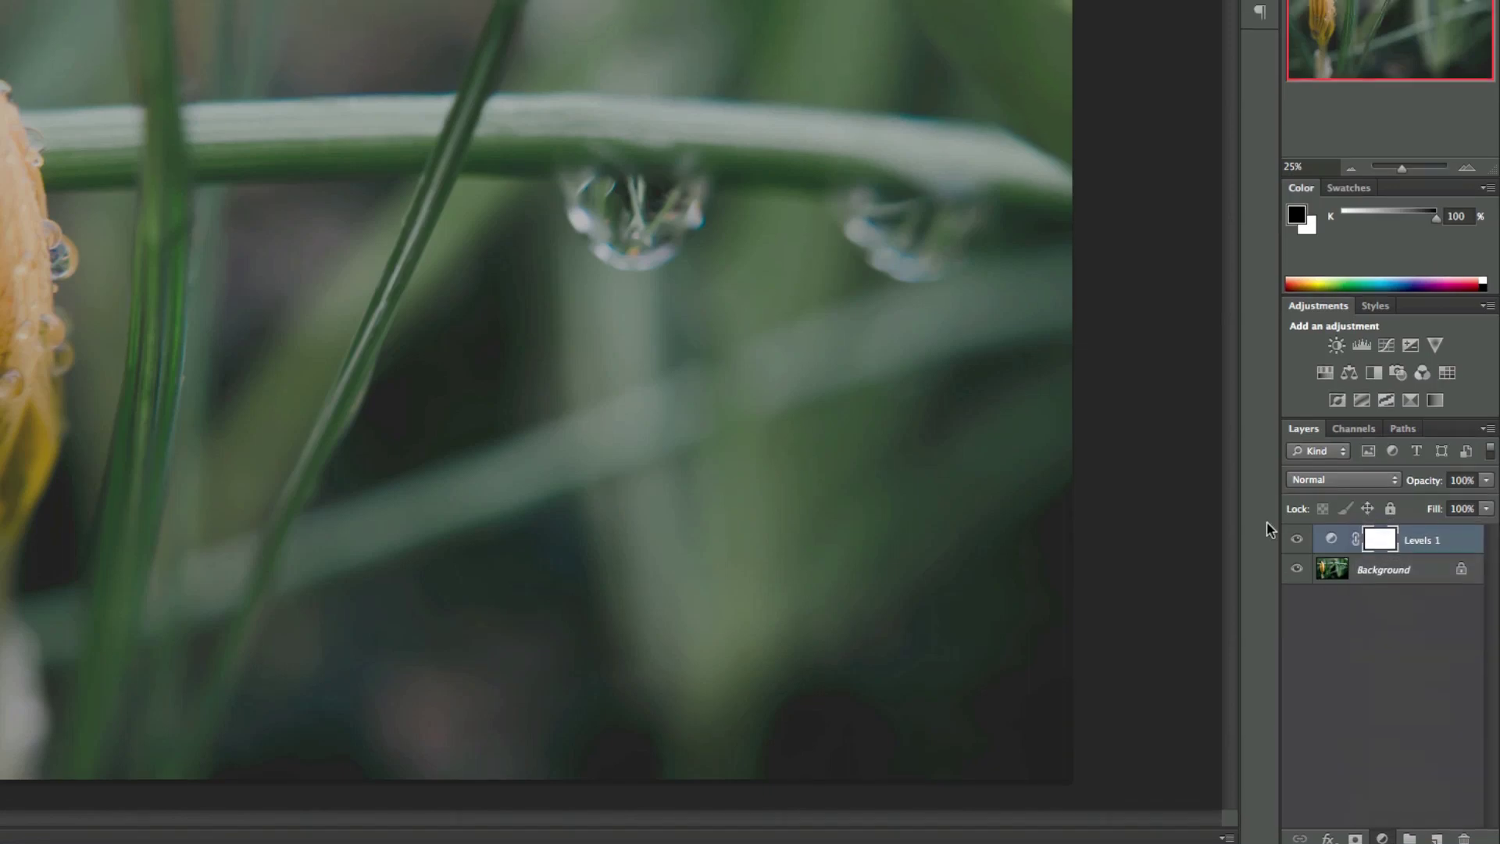
drag(1086, 303, 954, 311)
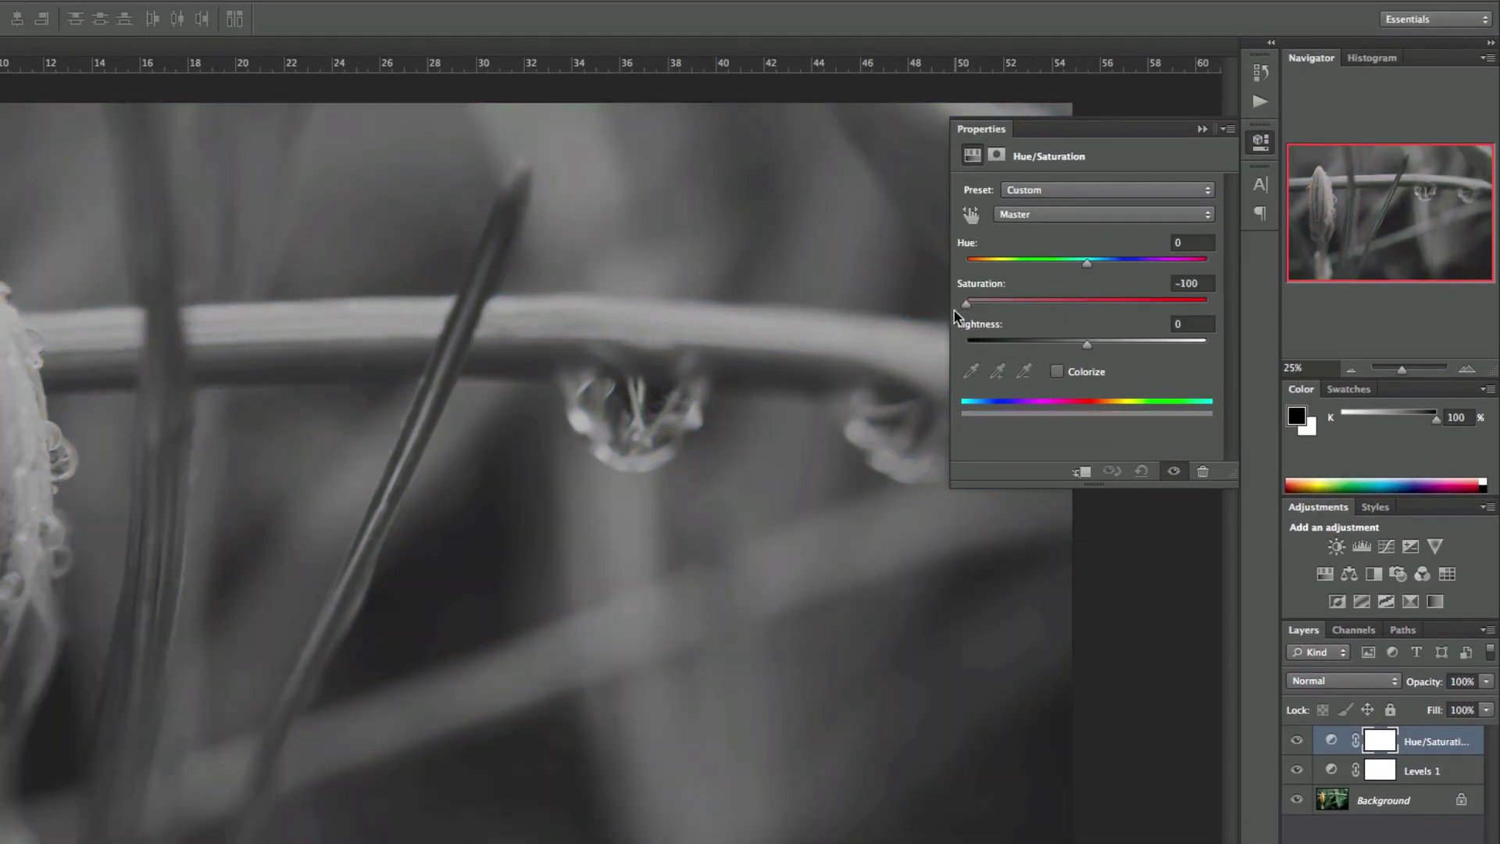
click(1201, 129)
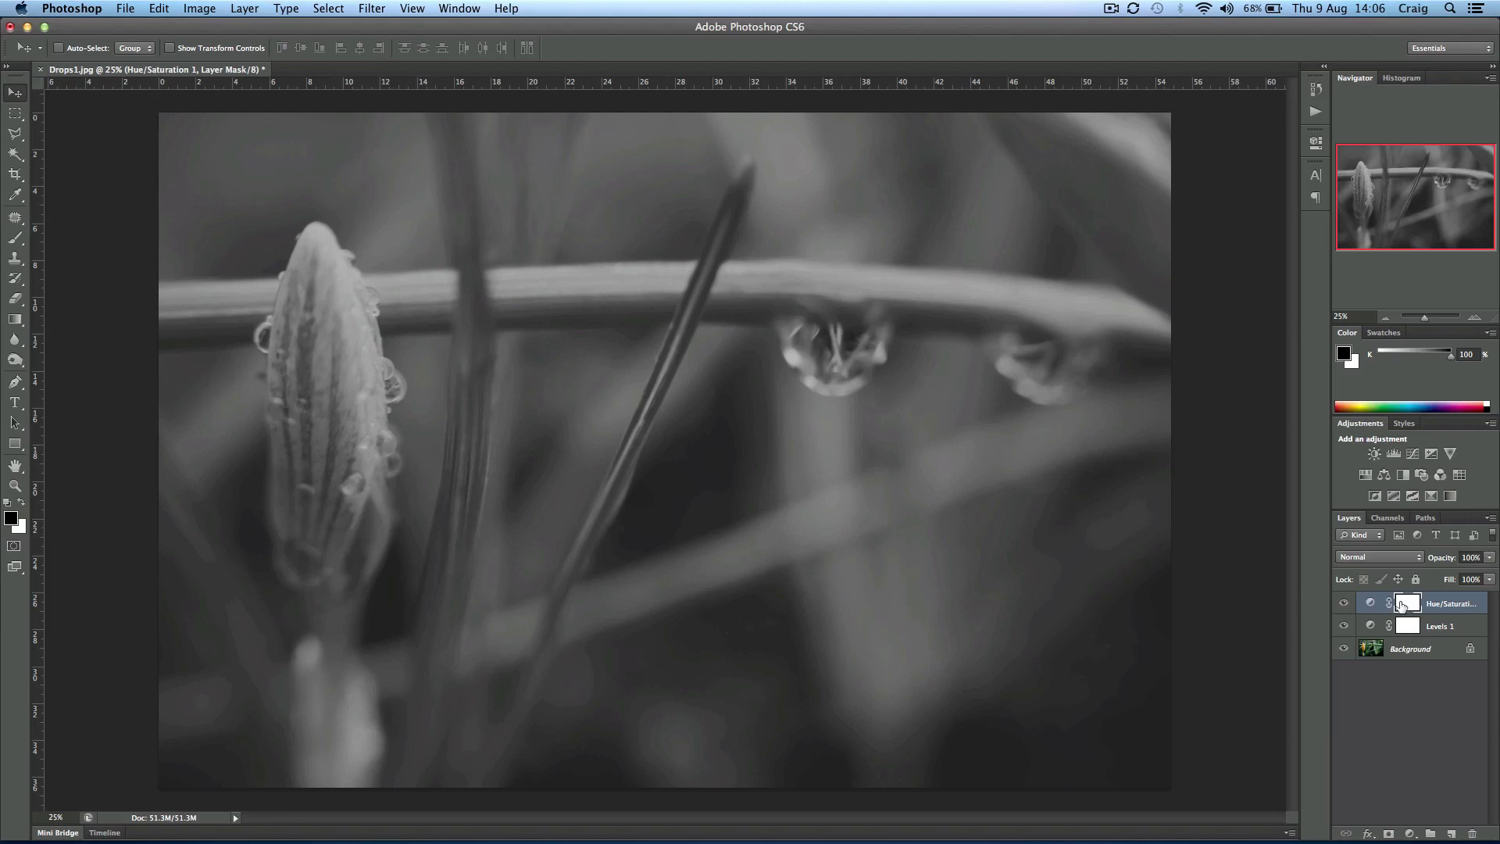
Change the Hue/Saturation layer's saturation to -45 for partial colour
double_click(1371, 604)
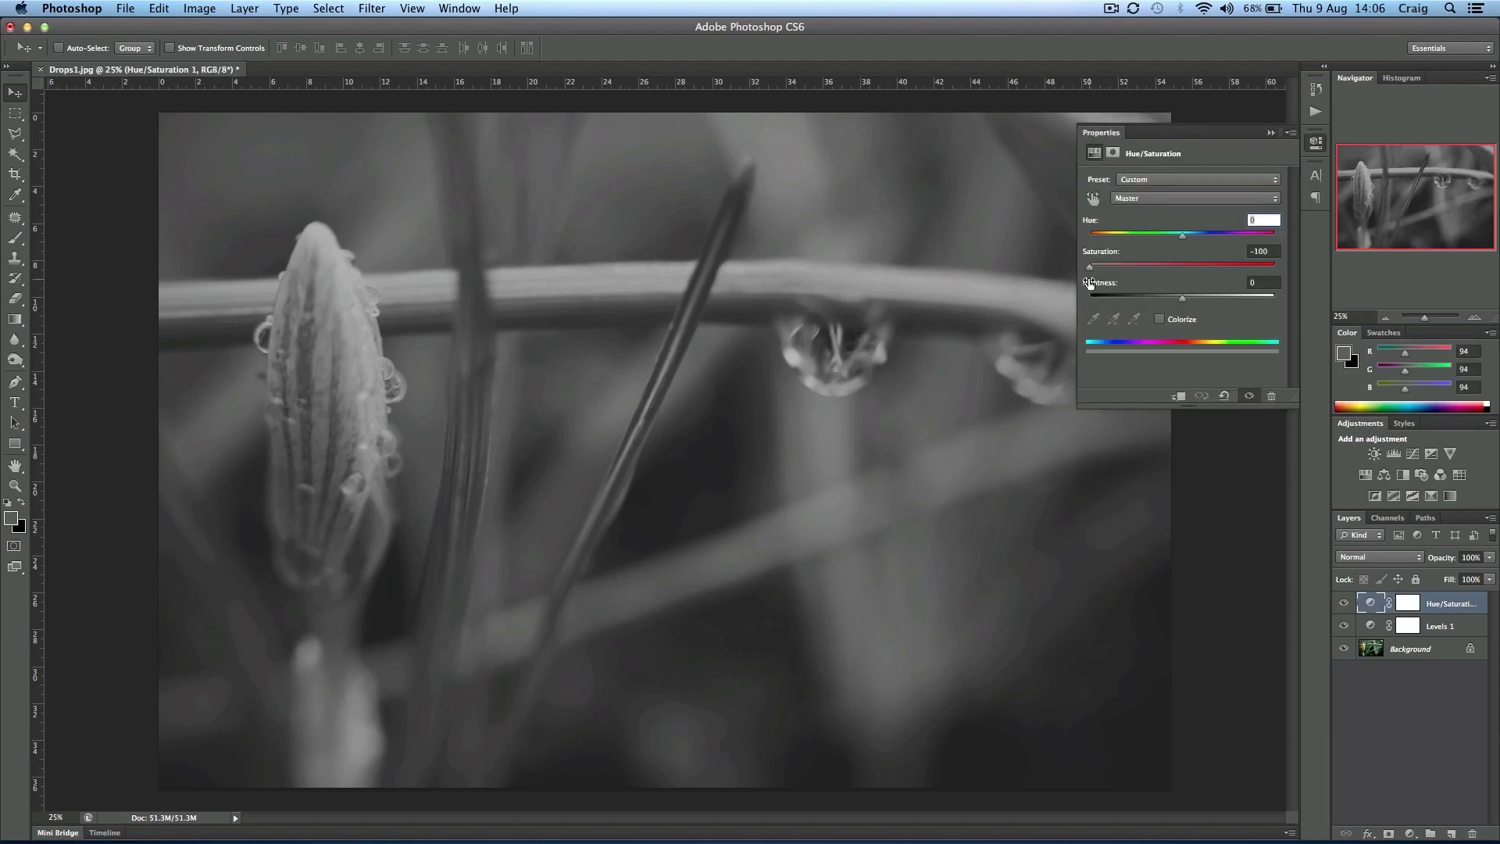
drag(1091, 271, 1202, 238)
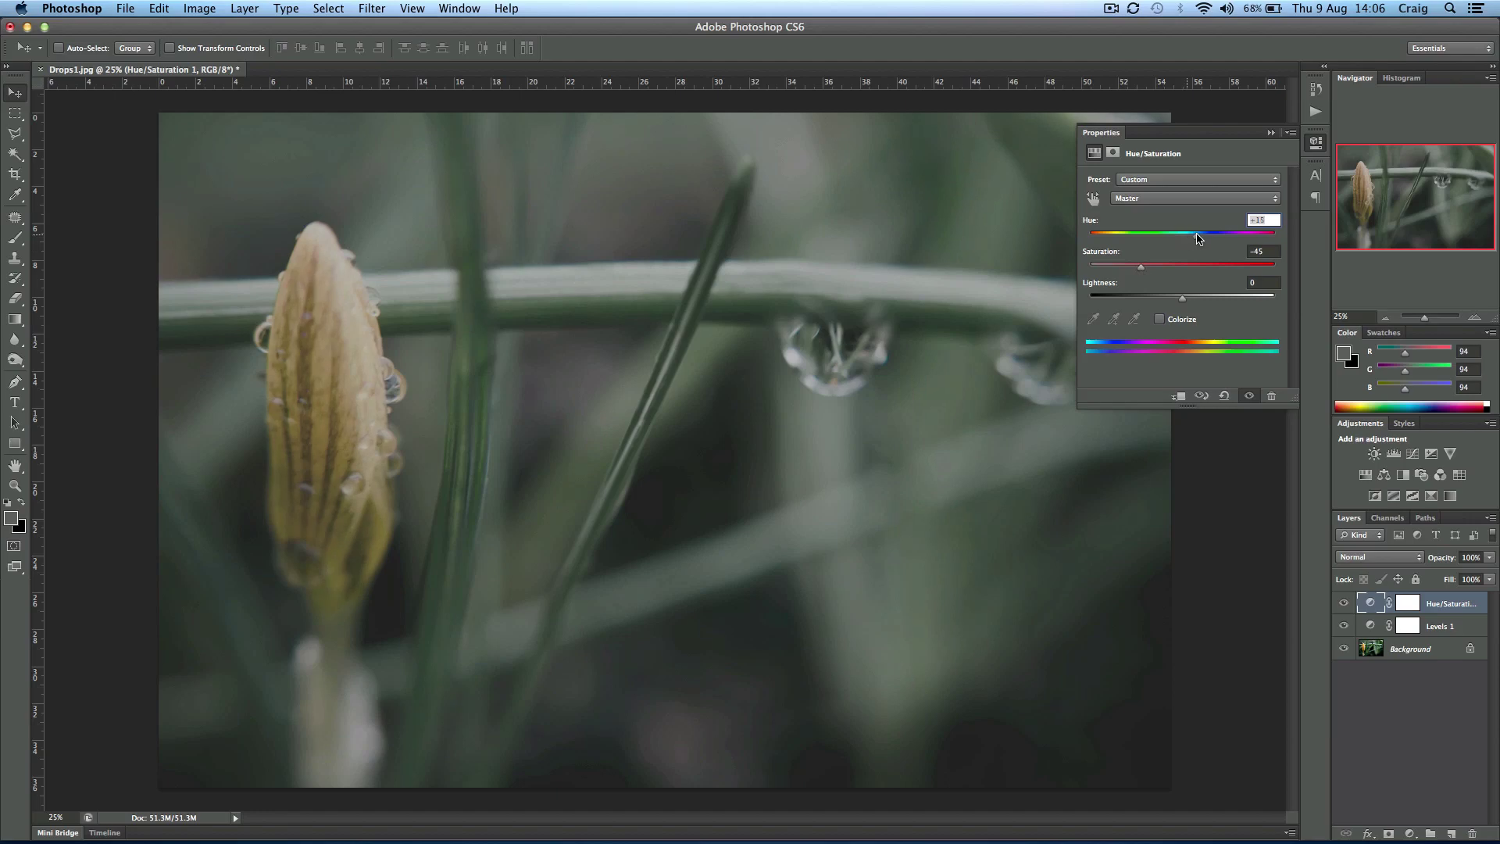
click(1271, 133)
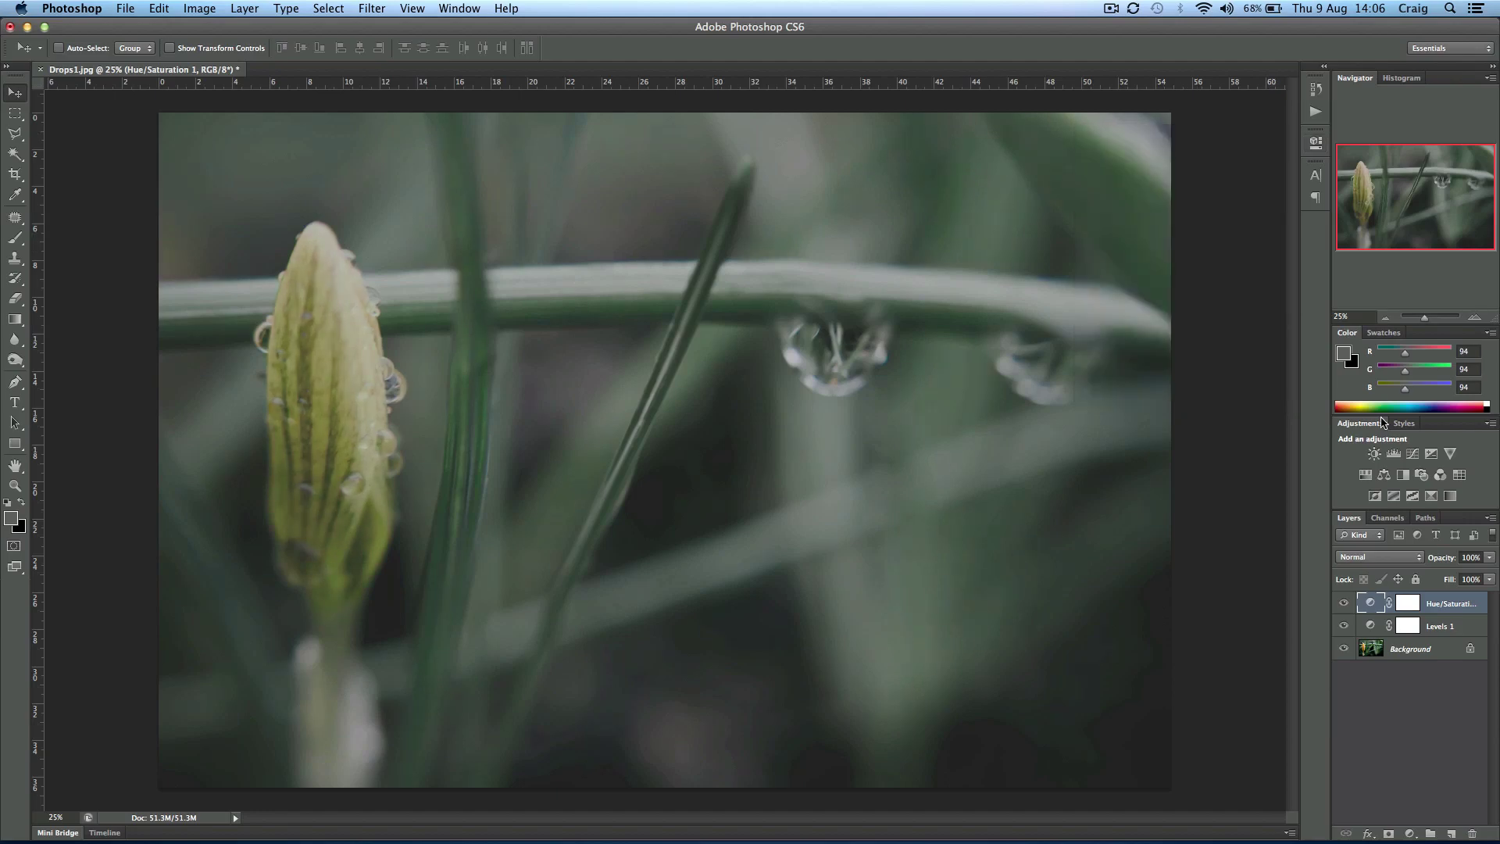
Lower the Levels 1 output black to 32, then hide the adjustments to compare
double_click(1371, 626)
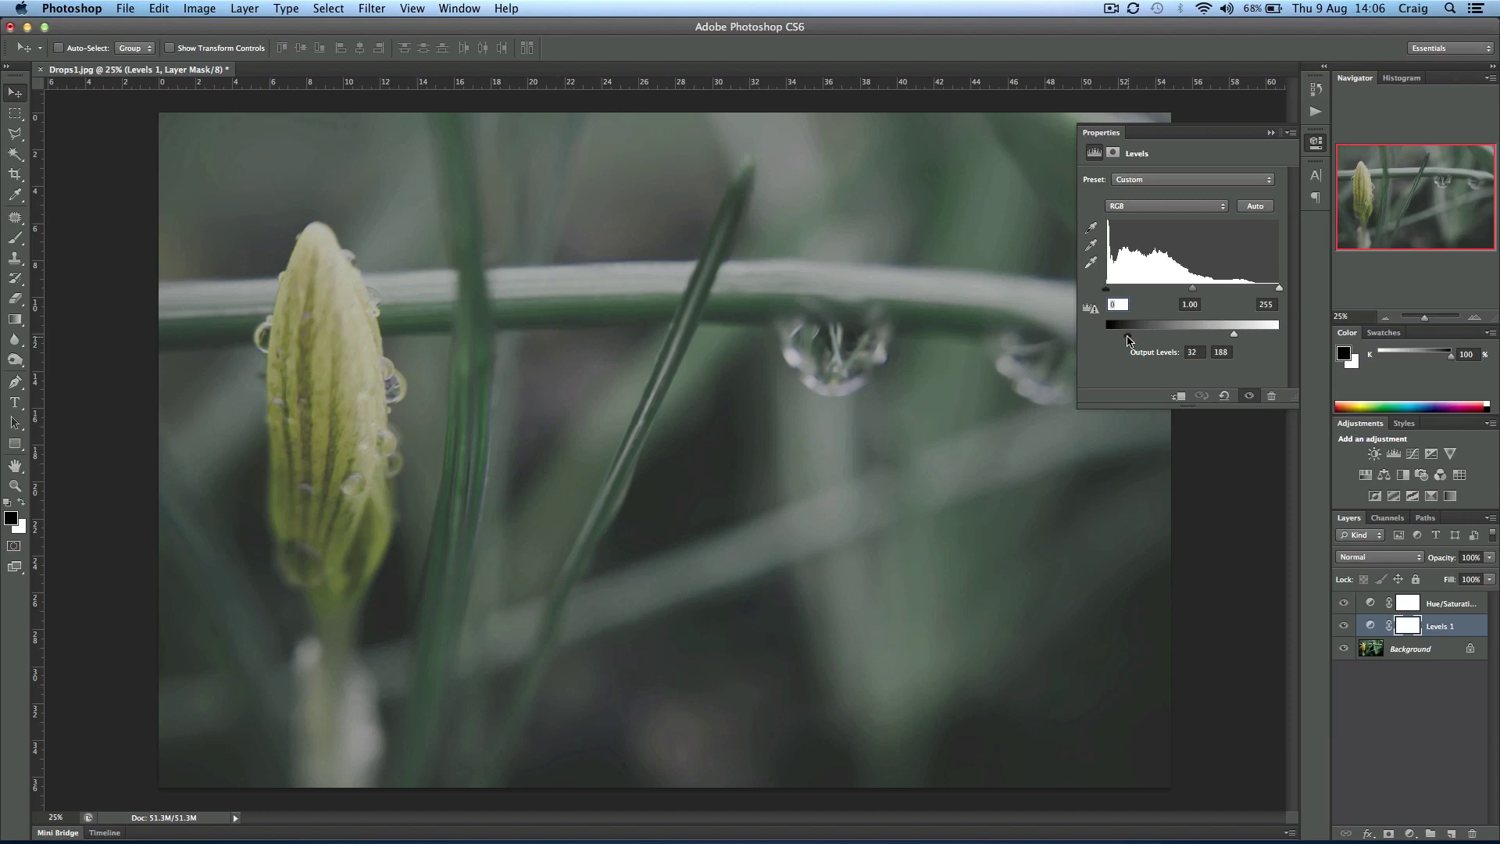
drag(1127, 340, 1117, 337)
click(1271, 132)
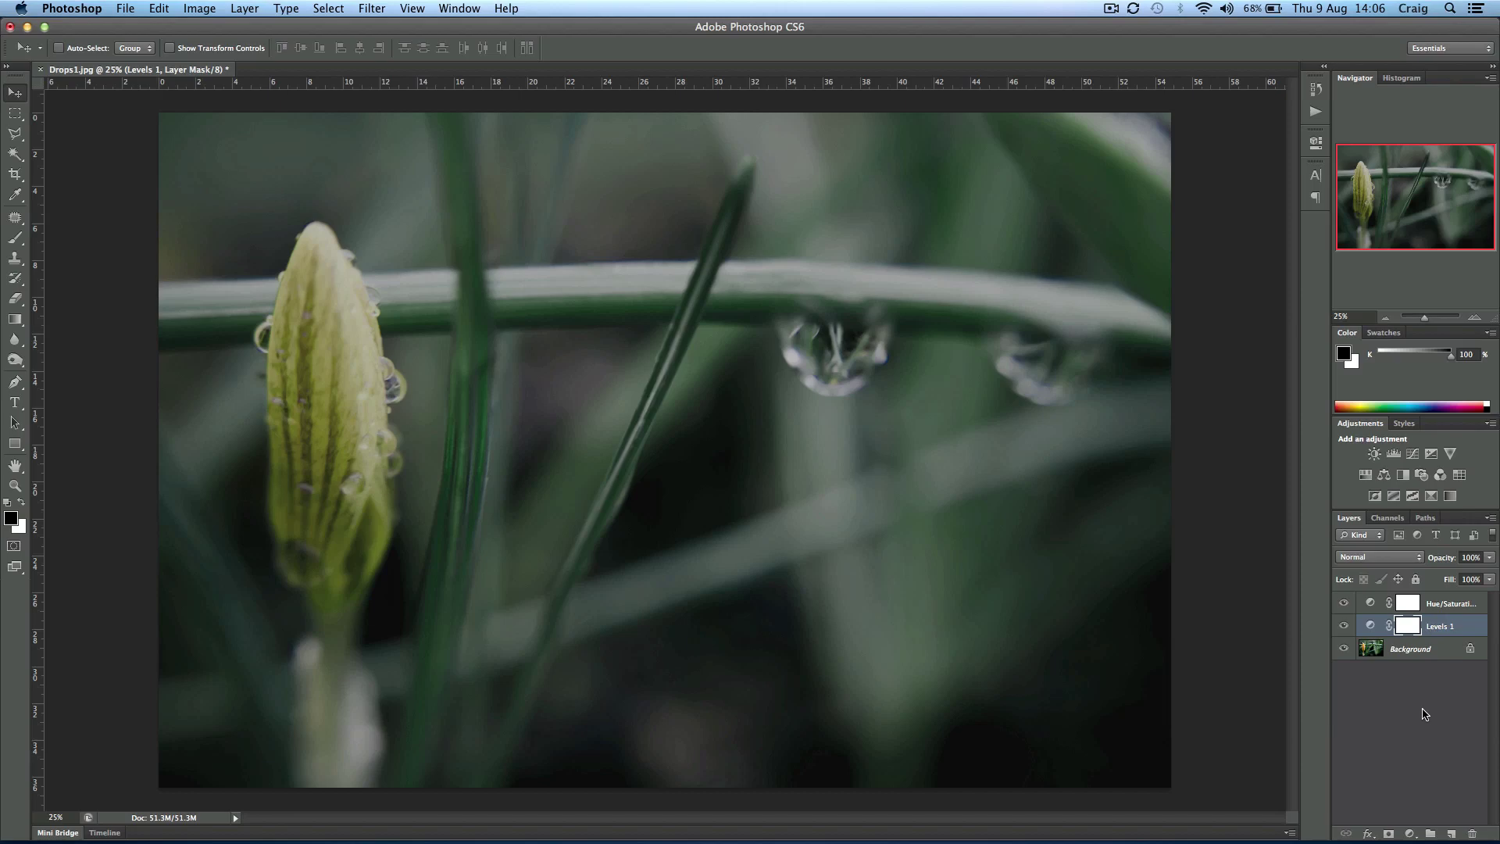
mouse_move(1344, 625)
mouse_down()
mouse_move(1345, 609)
mouse_move(1343, 625)
mouse_up()
Paint the bud out of the Levels 1 and Hue/Saturation 1 masks with a black brush at 100% opacity
click(14, 238)
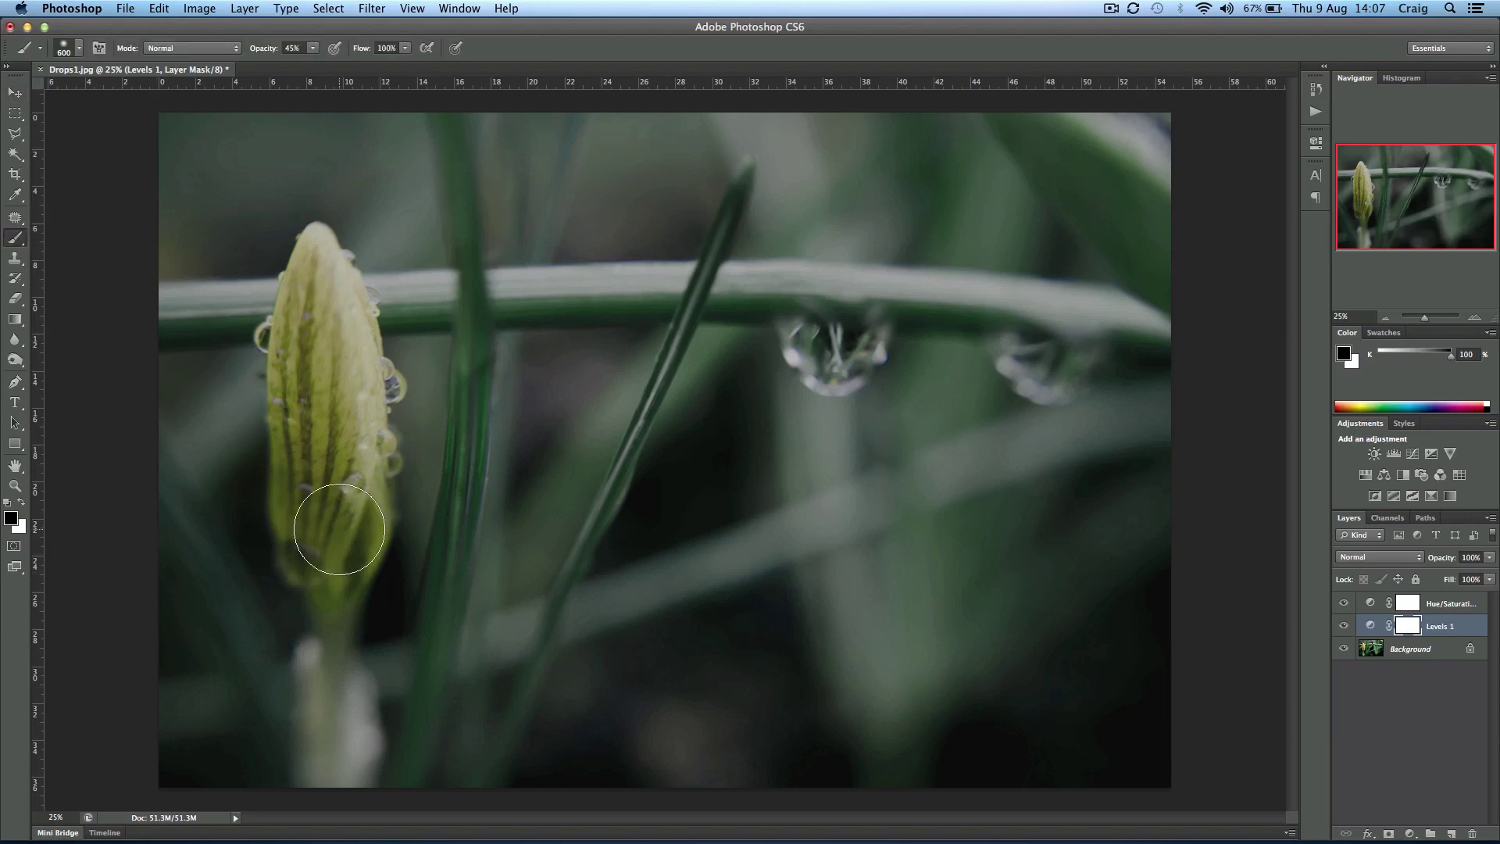
mouse_move(339, 528)
mouse_down()
mouse_move(325, 536)
mouse_move(321, 286)
mouse_move(328, 551)
mouse_move(326, 320)
mouse_up()
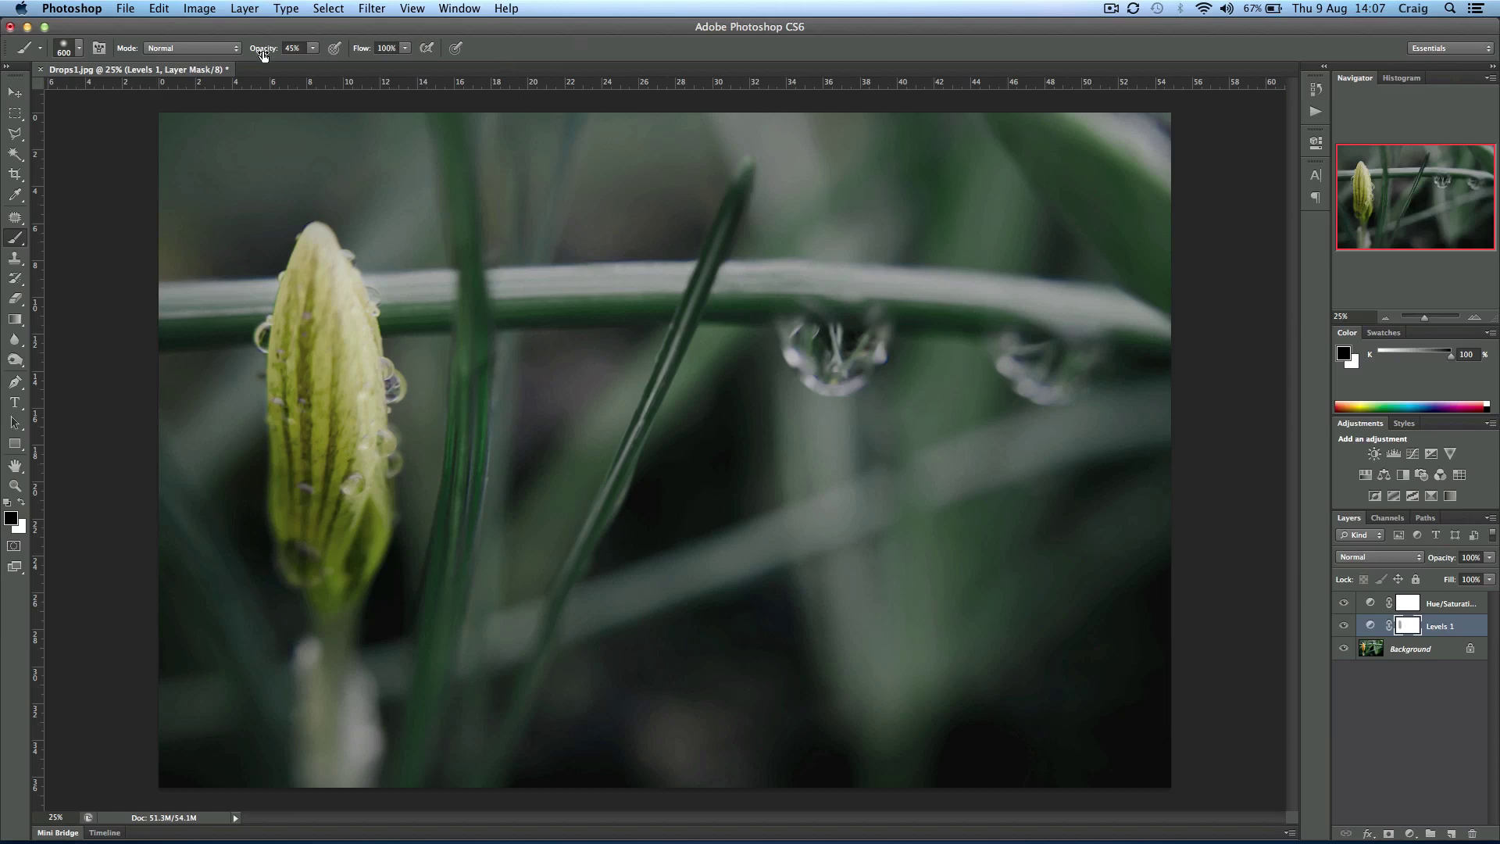
drag(262, 48, 460, 77)
mouse_move(325, 387)
mouse_down()
mouse_move(325, 543)
mouse_move(322, 301)
mouse_up()
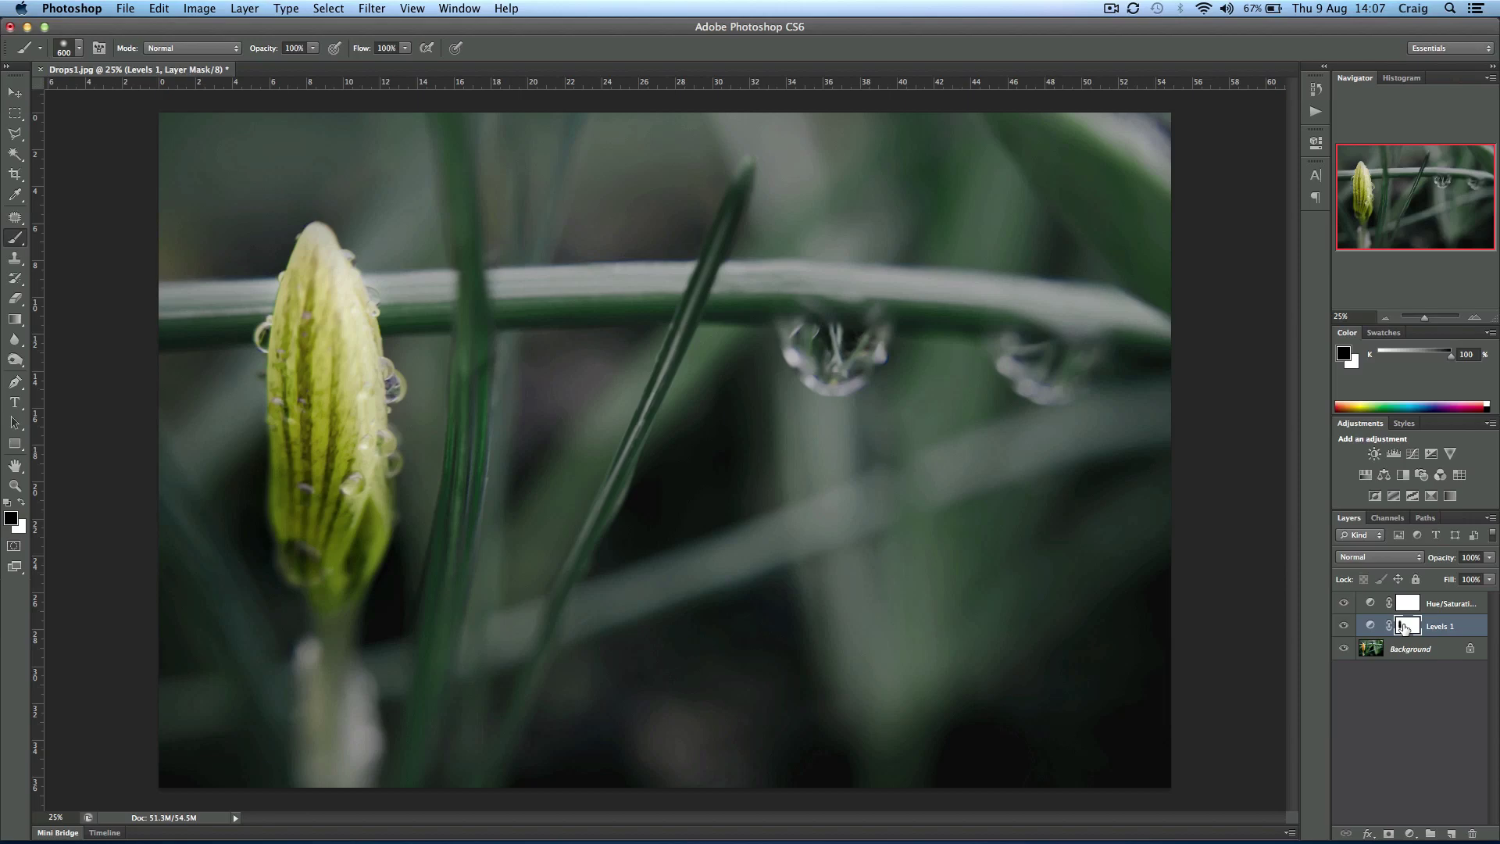
click(1408, 603)
mouse_move(332, 539)
mouse_down()
mouse_move(318, 275)
mouse_move(305, 431)
mouse_move(329, 567)
mouse_move(334, 318)
mouse_up()
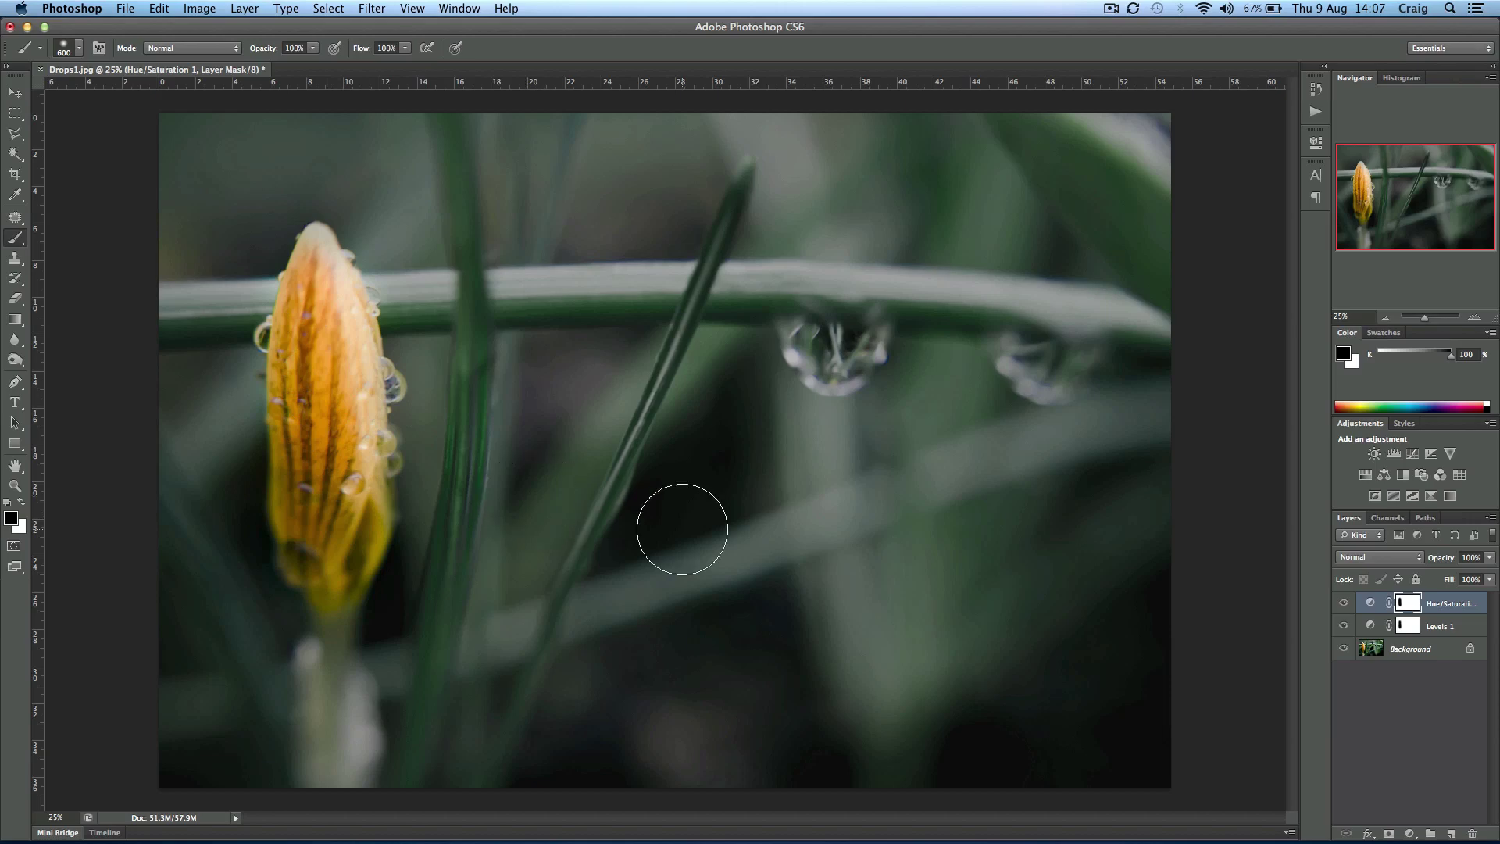